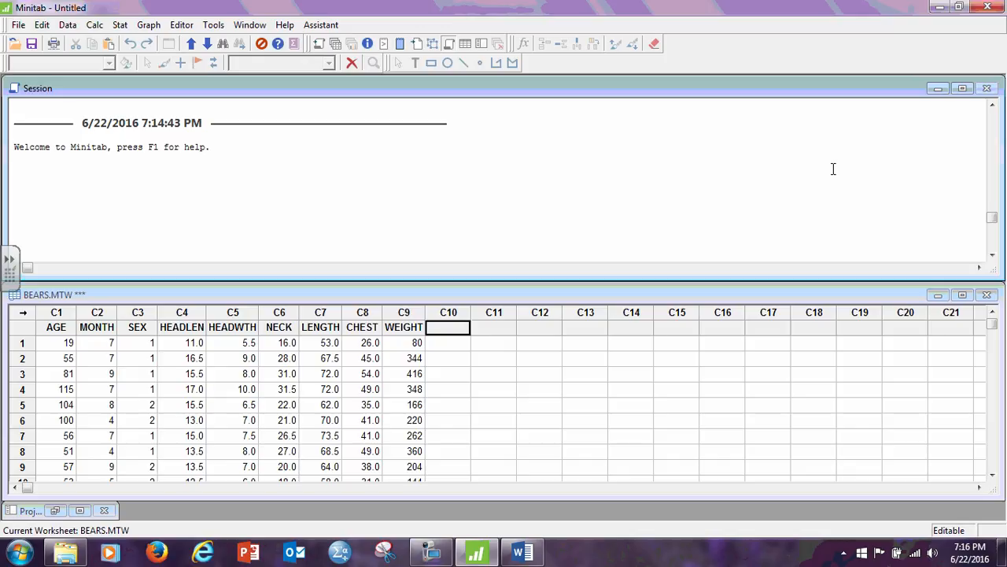
- Switch to the Lab 10 Regression document in Word, read the bear weights and ages questions, and return to Minitab
left_click(522, 551)
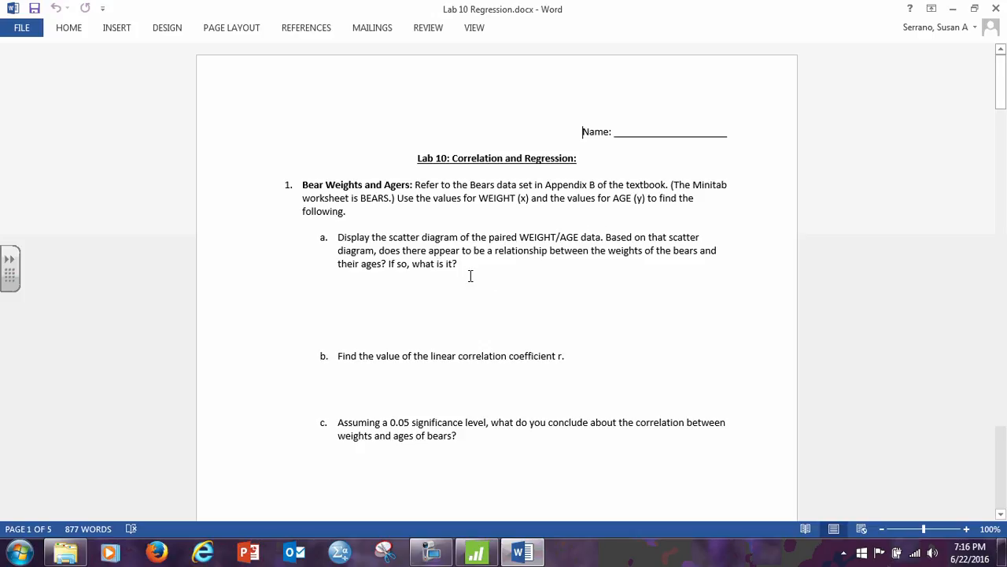
scroll(520, 384, "down", 3)
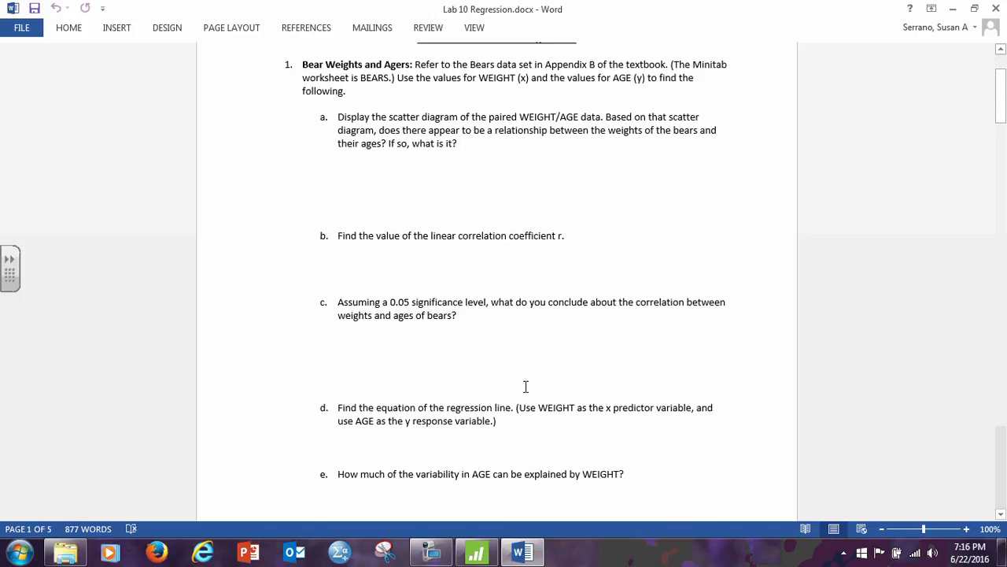
scroll(525, 386, "down", 1)
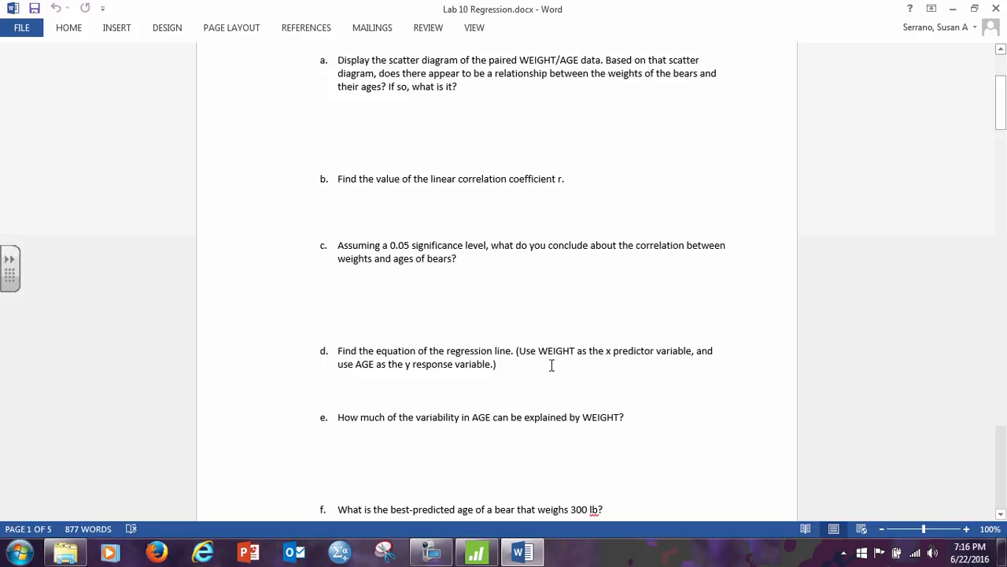
scroll(552, 366, "up", 4)
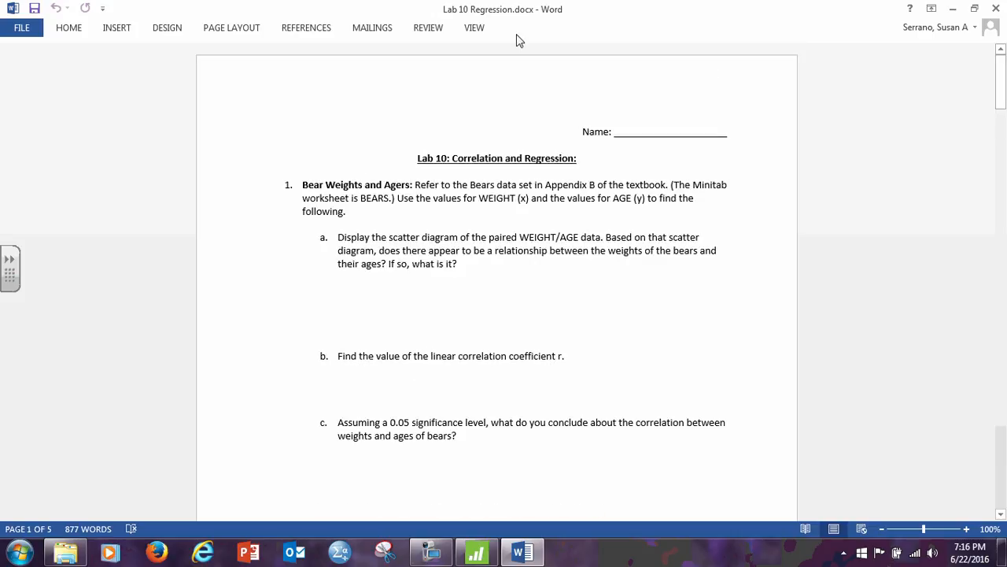
left_click(954, 9)
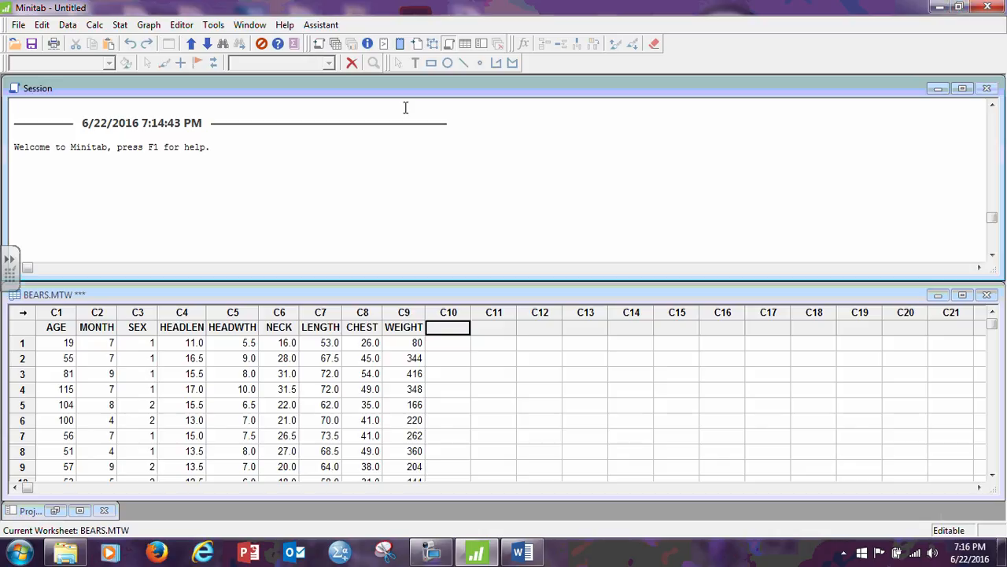
- Create a simple scatterplot of the bears data with AGE as the Y variable and WEIGHT as the X variable
left_click(149, 25)
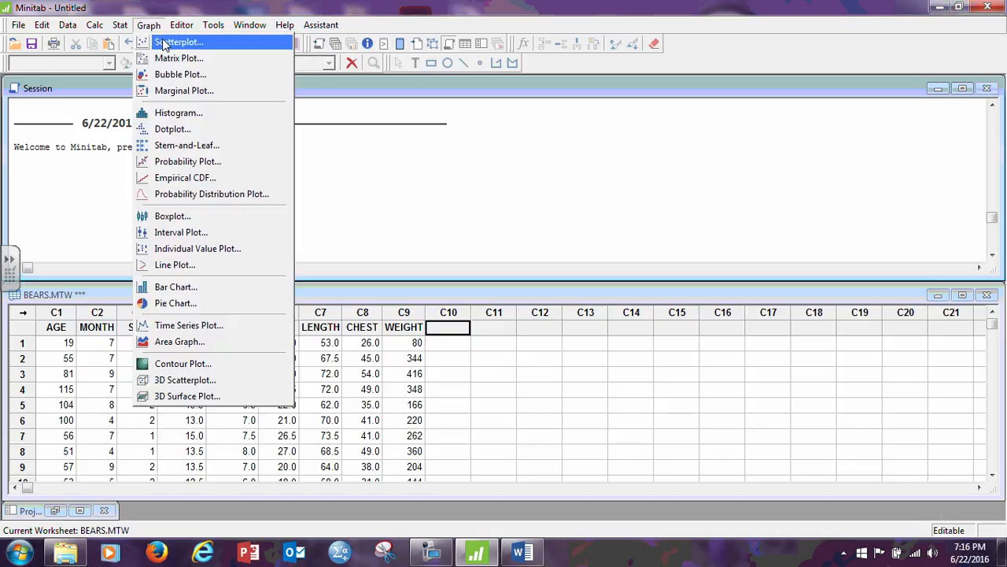
left_click(167, 39)
left_click(504, 370)
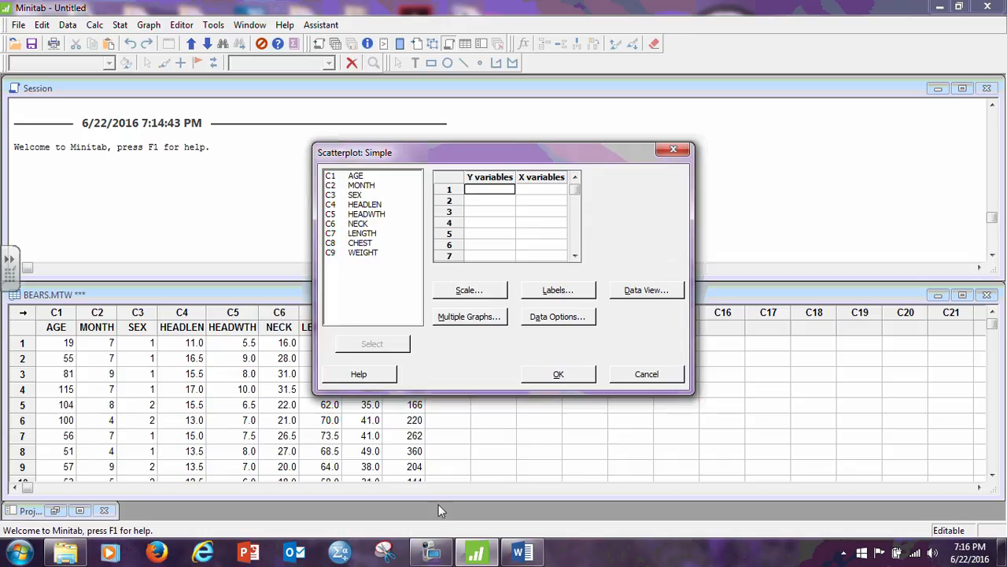
double_click(366, 256)
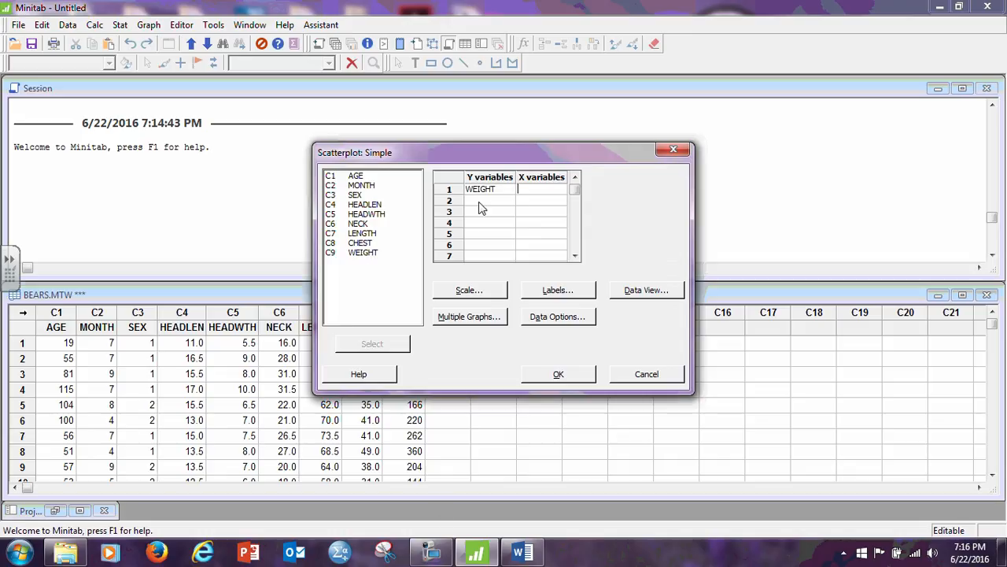
double_click(347, 254)
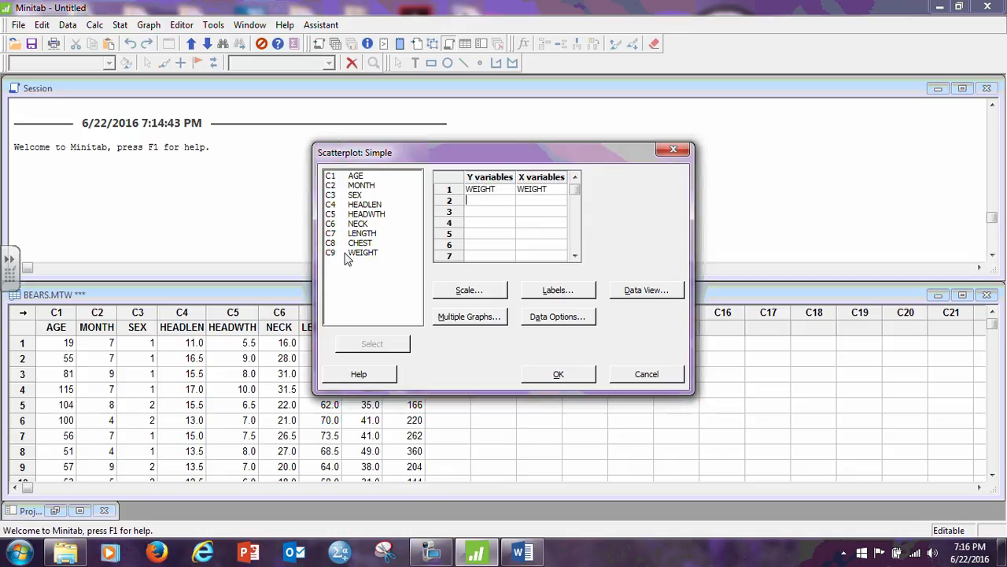
left_click(504, 193)
double_click(368, 175)
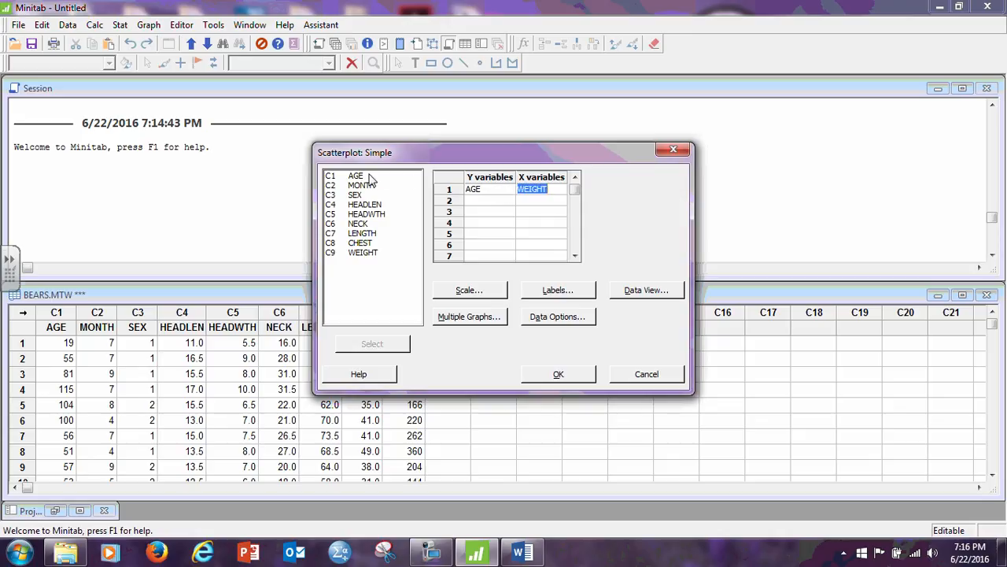
left_click(523, 553)
scroll(559, 353, "down", 4)
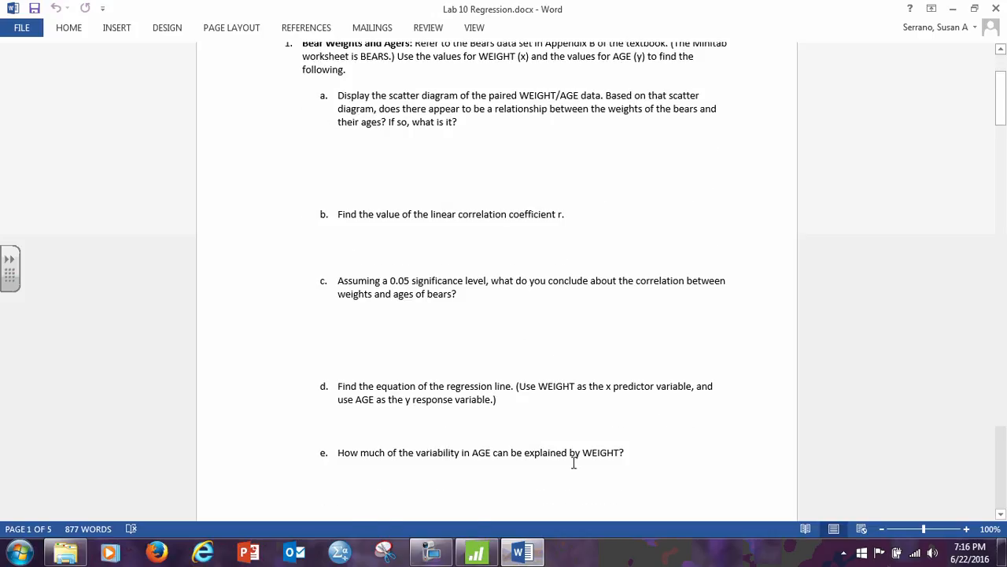
left_click(476, 554)
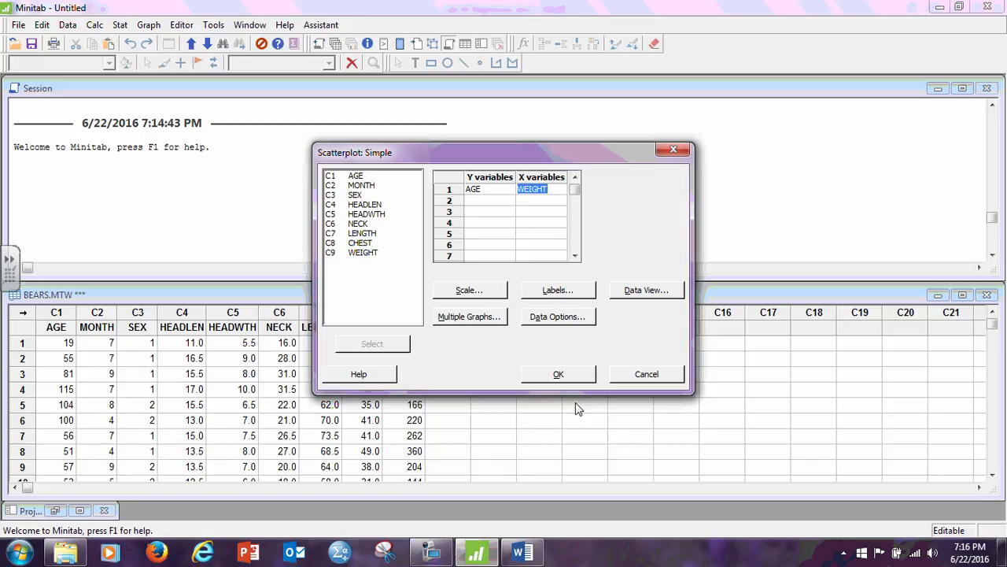
left_click(580, 375)
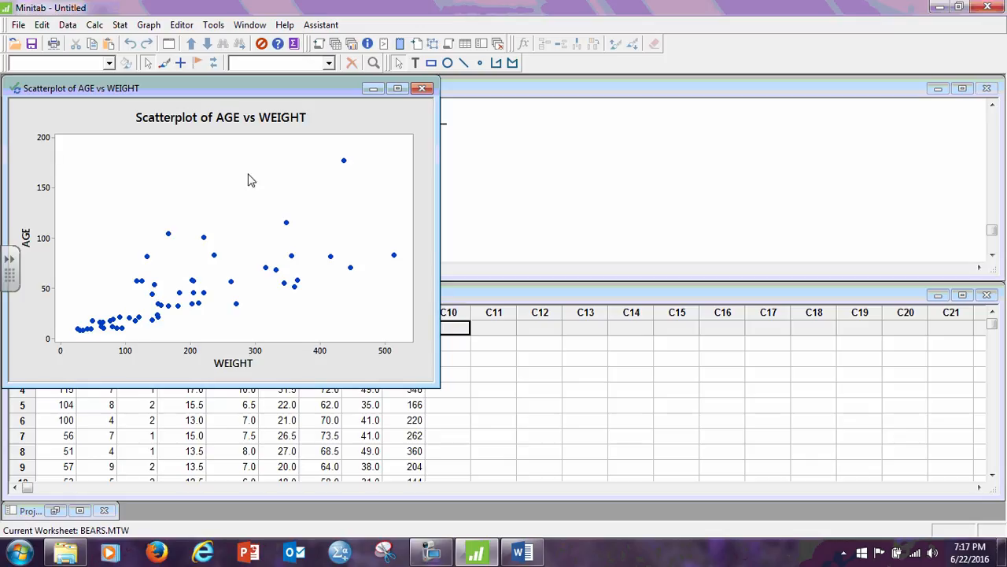
- Examine the AGE versus WEIGHT scatterplot against questions a and b in the Word lab document, leaving the plot minimized in Minitab
left_click(375, 89)
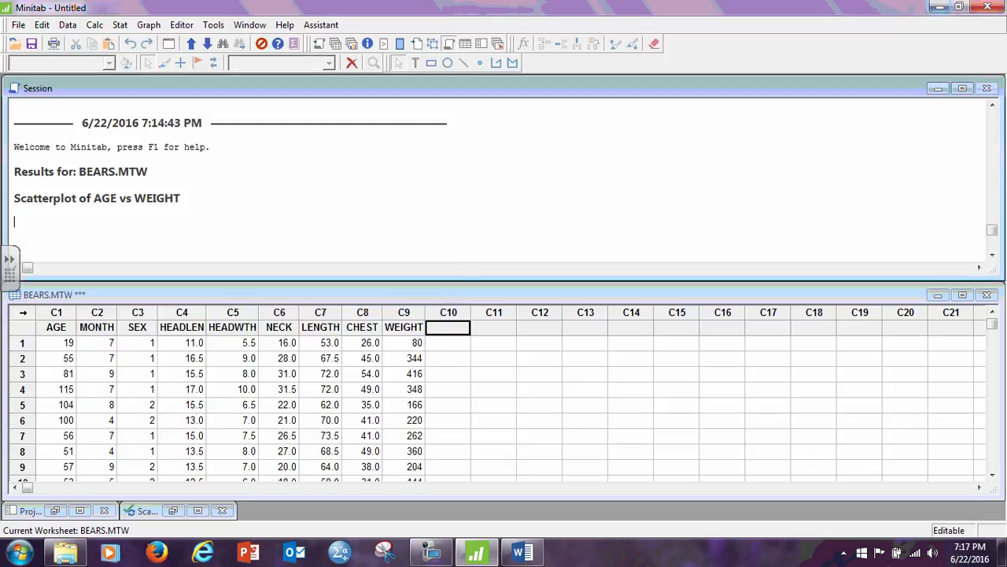
left_click(522, 553)
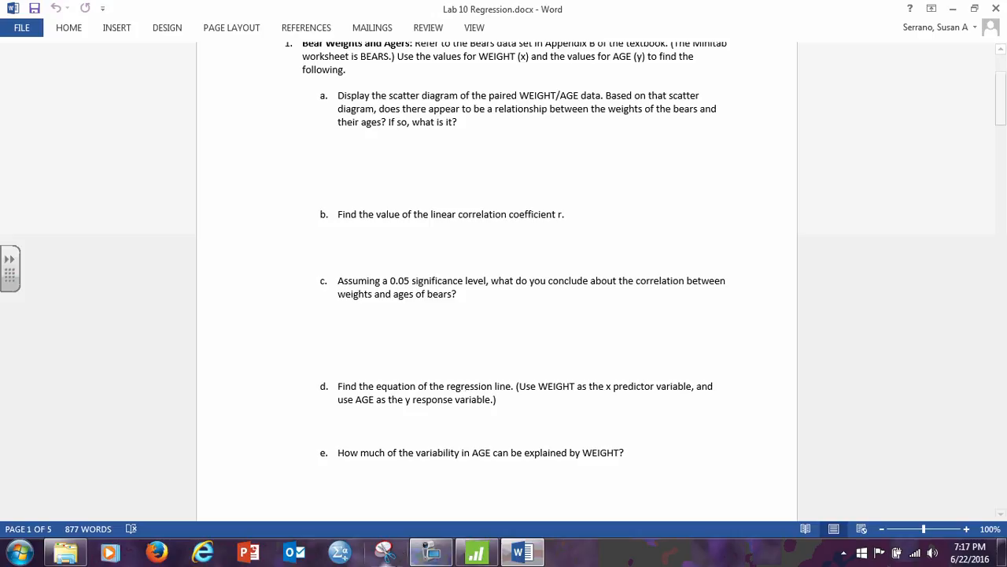
left_click(476, 553)
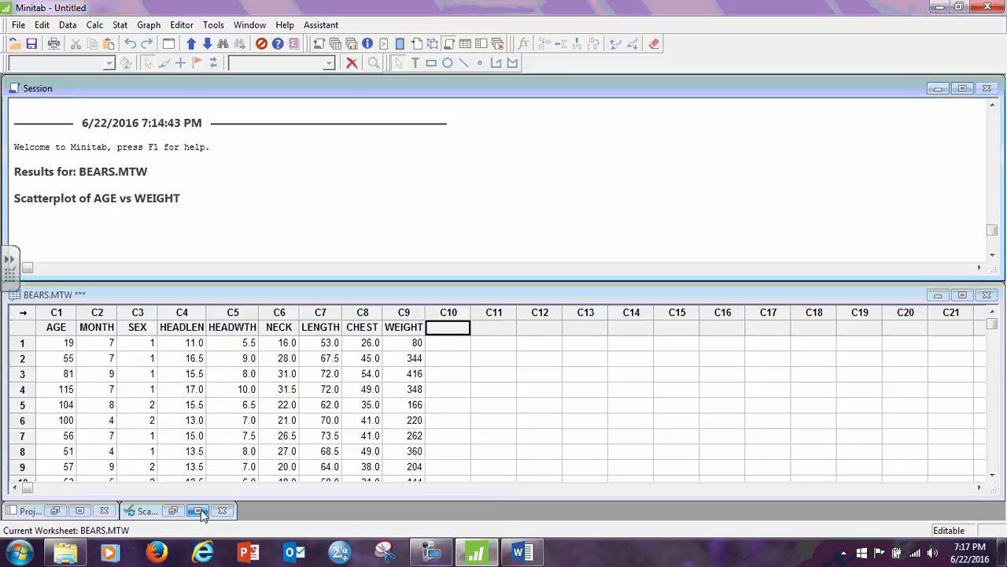
left_click(174, 510)
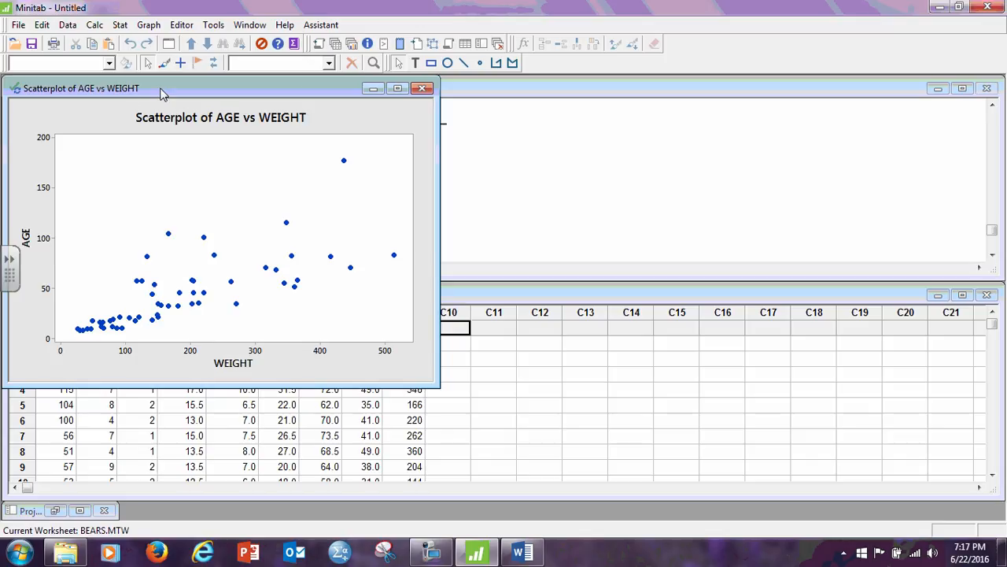
left_click(375, 88)
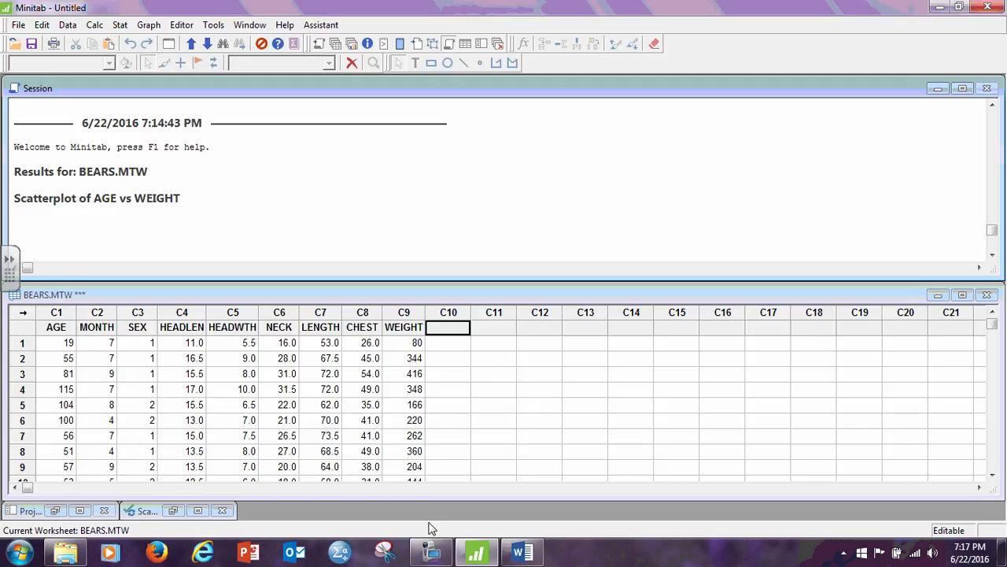
left_click(524, 553)
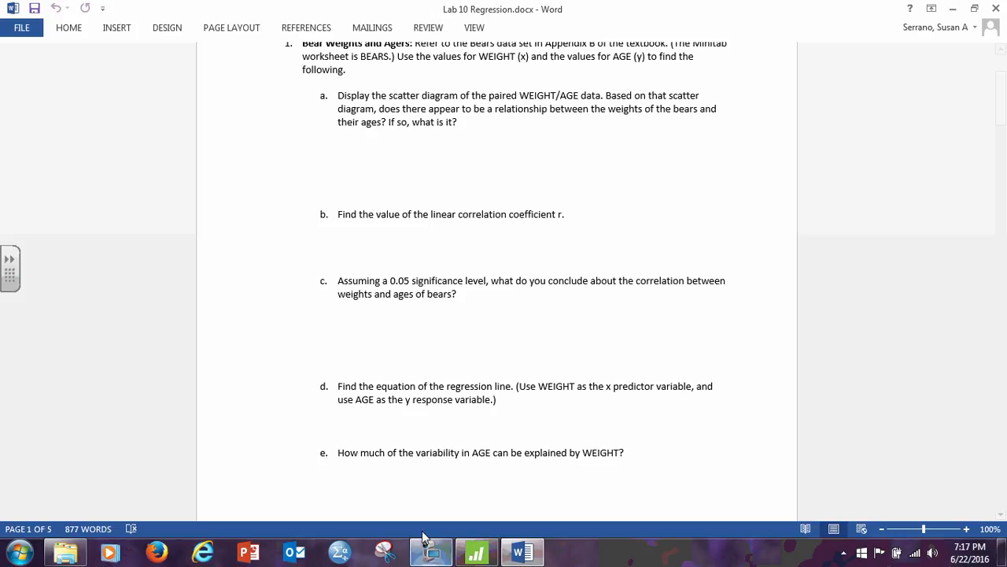
left_click(472, 551)
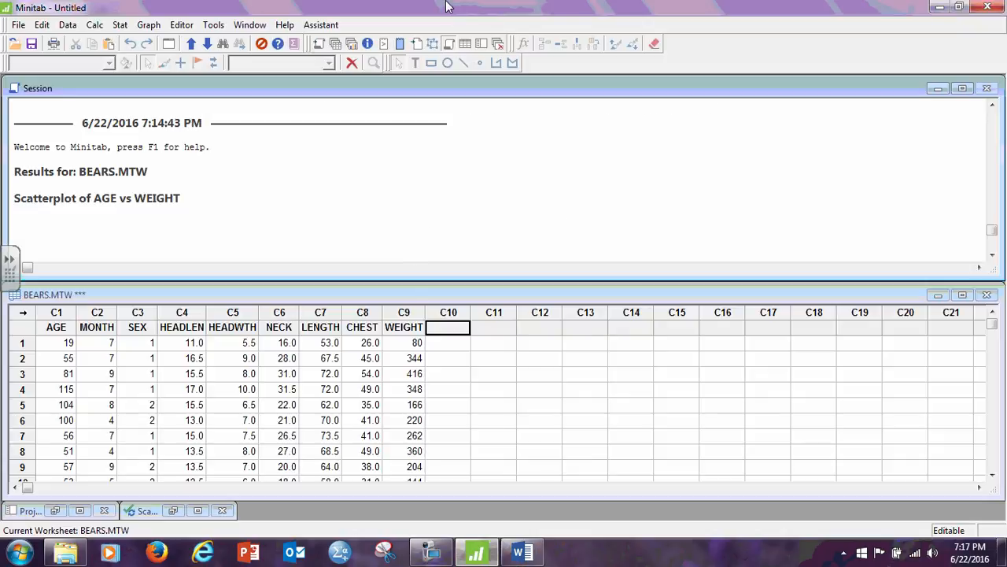
- Run a Pearson correlation on AGE and WEIGHT with p-values displayed
left_click(118, 26)
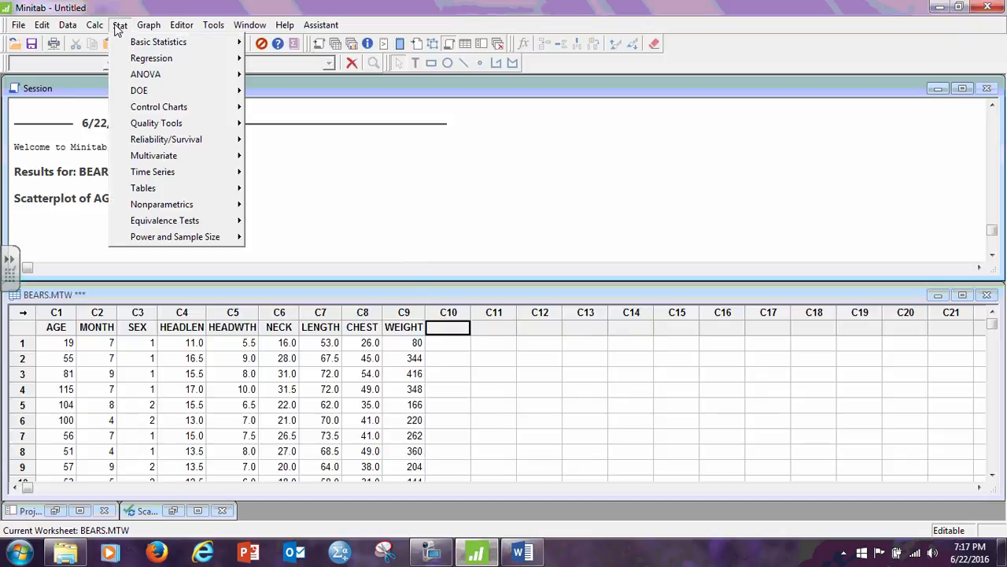
mouse_move(142, 41)
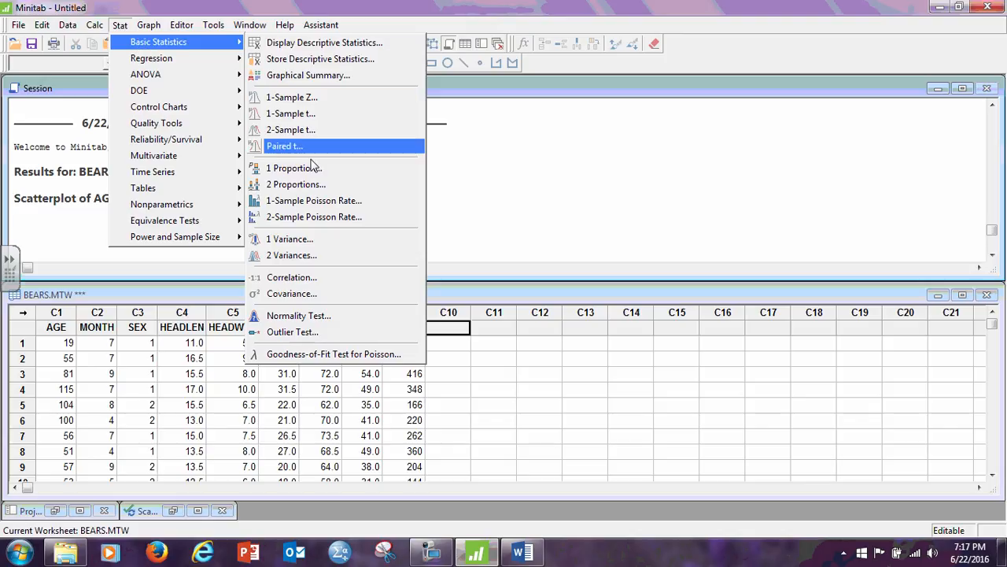
left_click(328, 279)
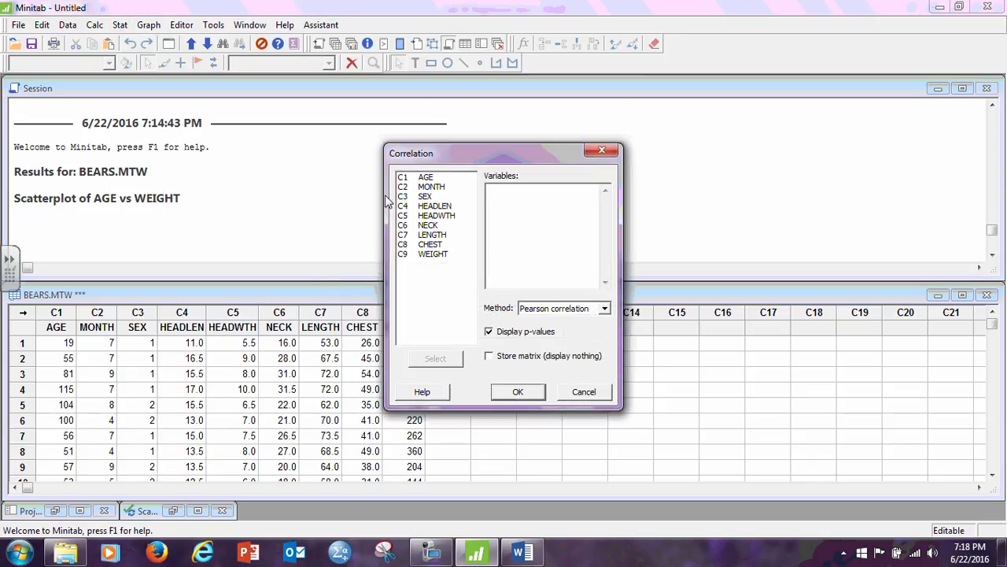
double_click(425, 178)
double_click(429, 255)
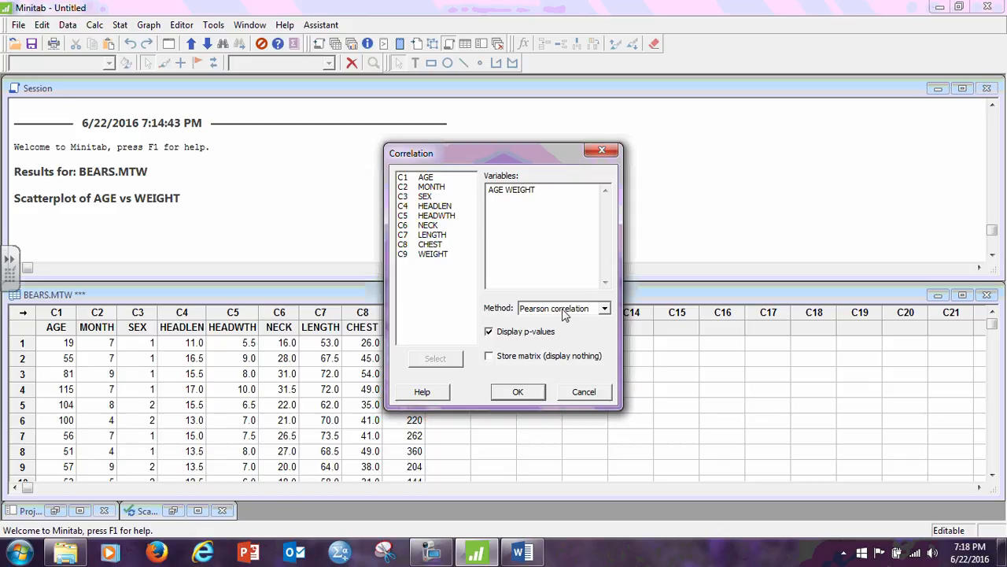
left_click(604, 309)
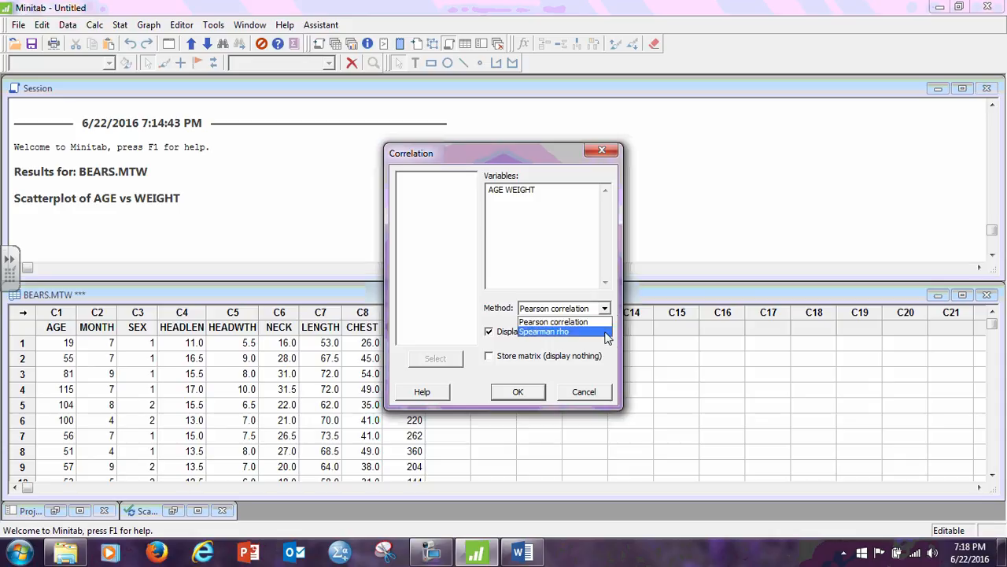
left_click(606, 319)
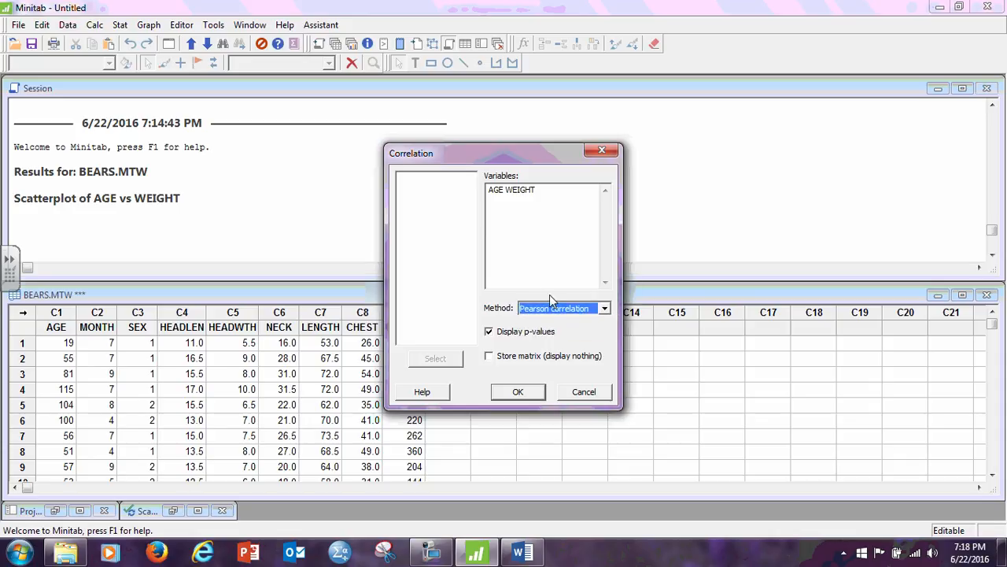
left_click(519, 392)
left_click(518, 392)
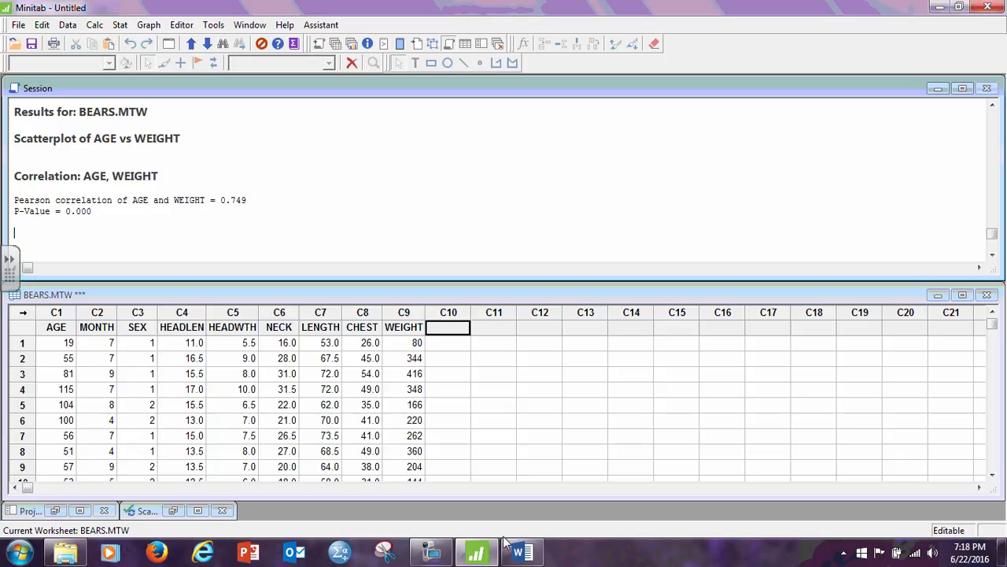
- Compare the correlation output with question c in the Word lab document, read question d, and return to Minitab
left_click(522, 553)
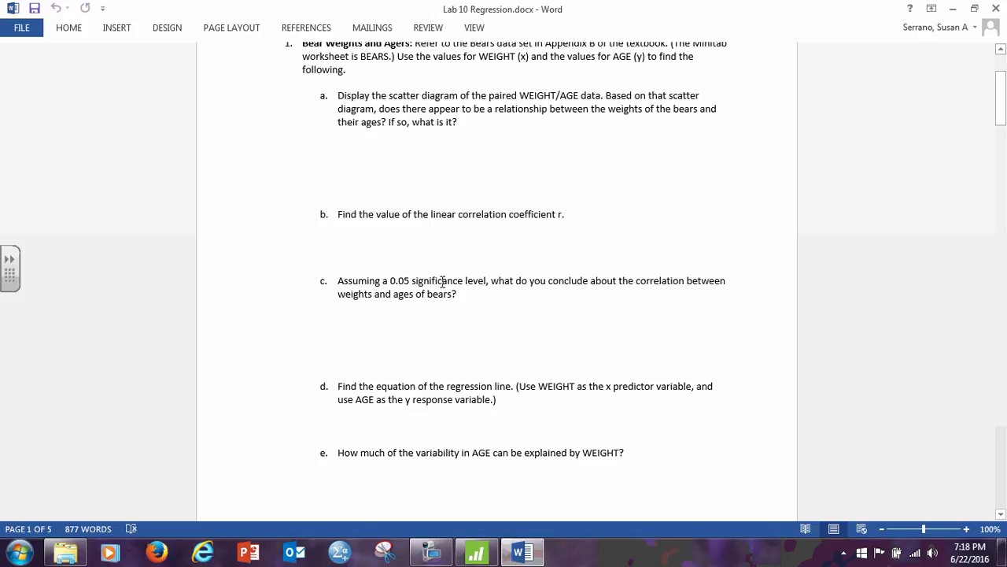
left_click(477, 553)
left_click(44, 233)
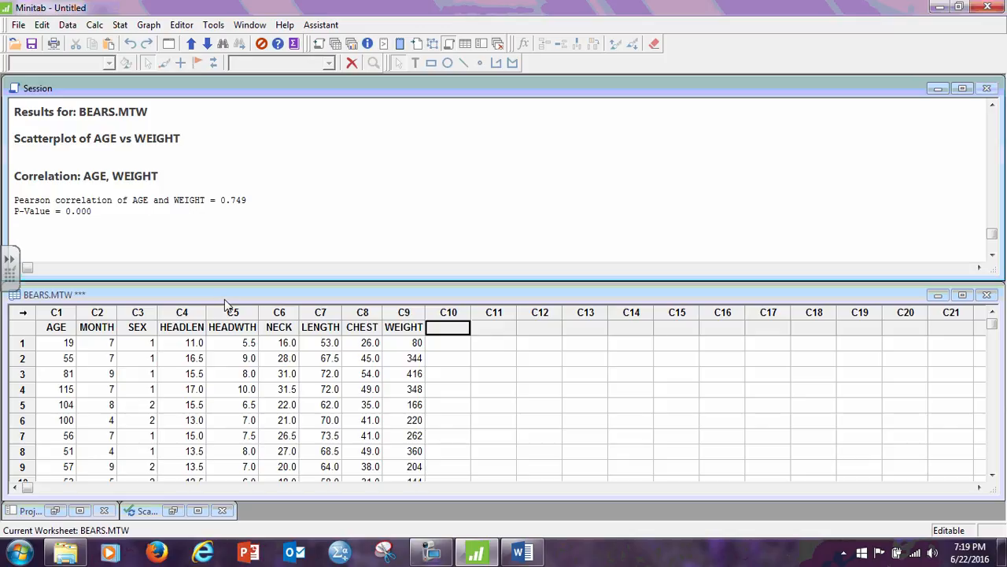
left_click(529, 554)
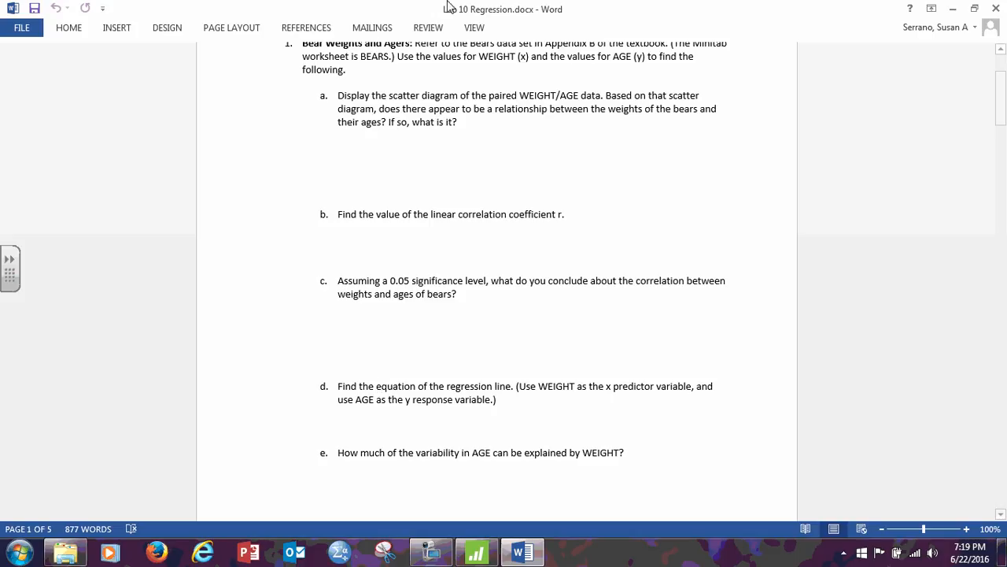
left_click(952, 8)
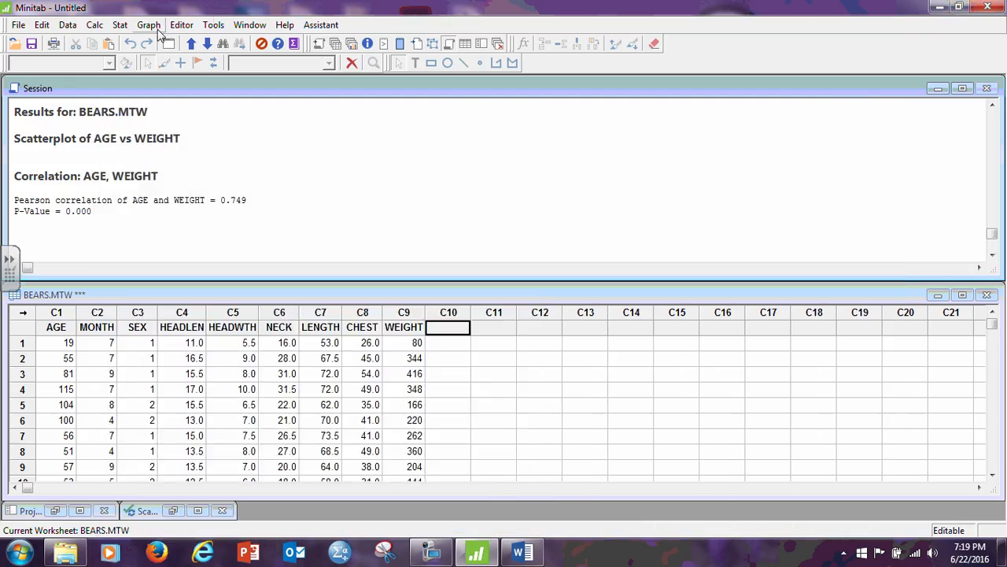
- Fit a regression model with AGE as the response and WEIGHT as the continuous predictor, checking the variable roles against question d in Word
left_click(119, 24)
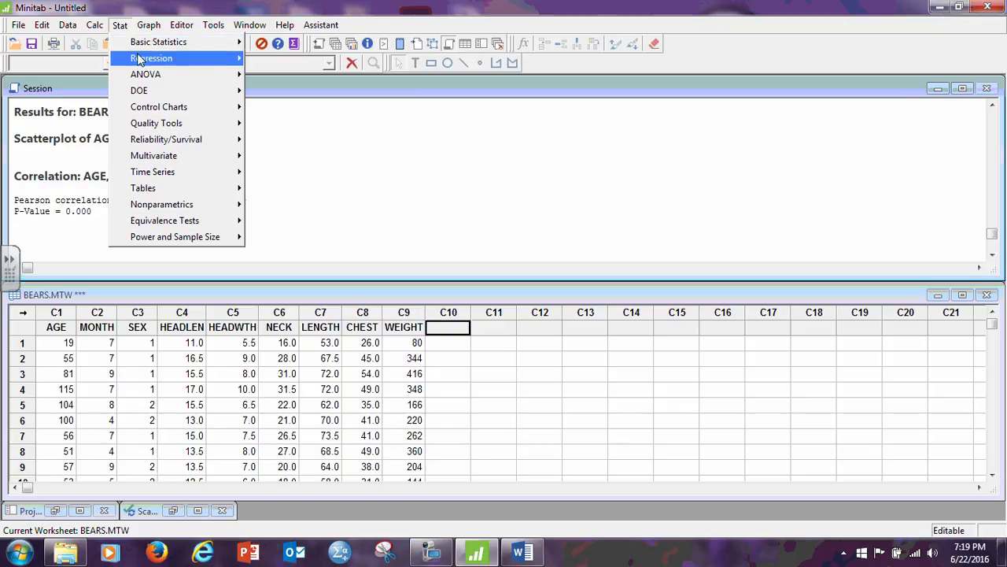
mouse_move(140, 58)
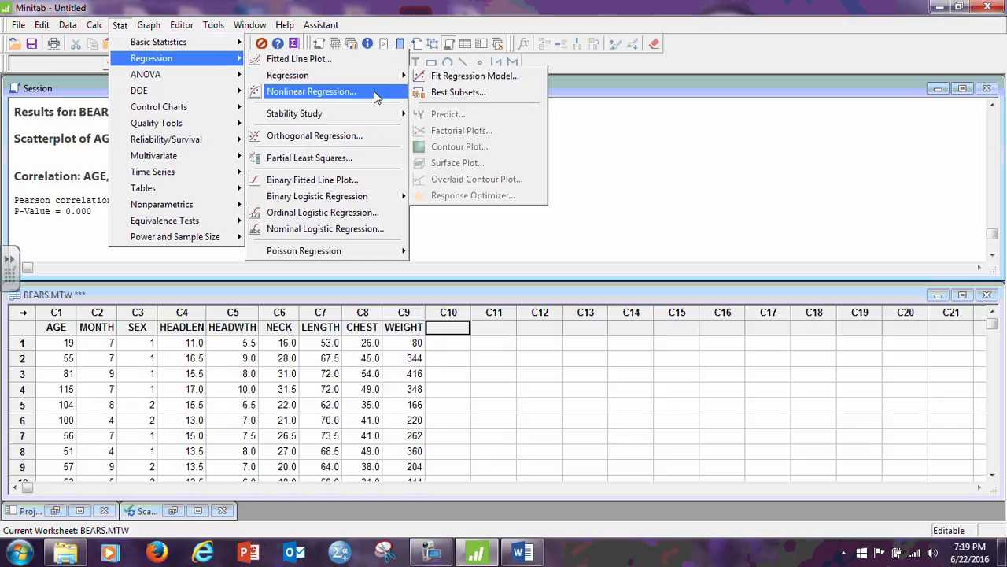
left_click(445, 78)
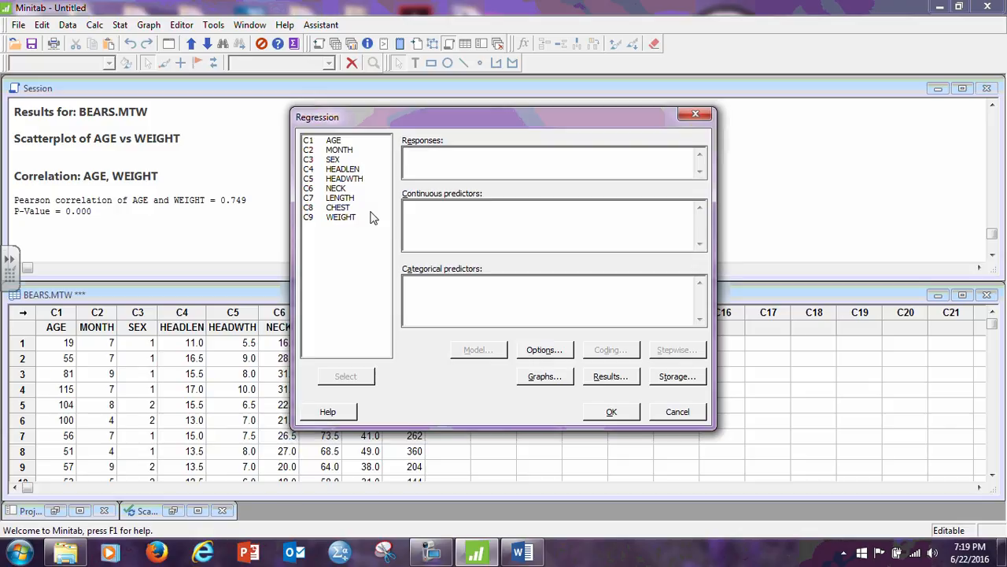
double_click(345, 143)
left_click(521, 553)
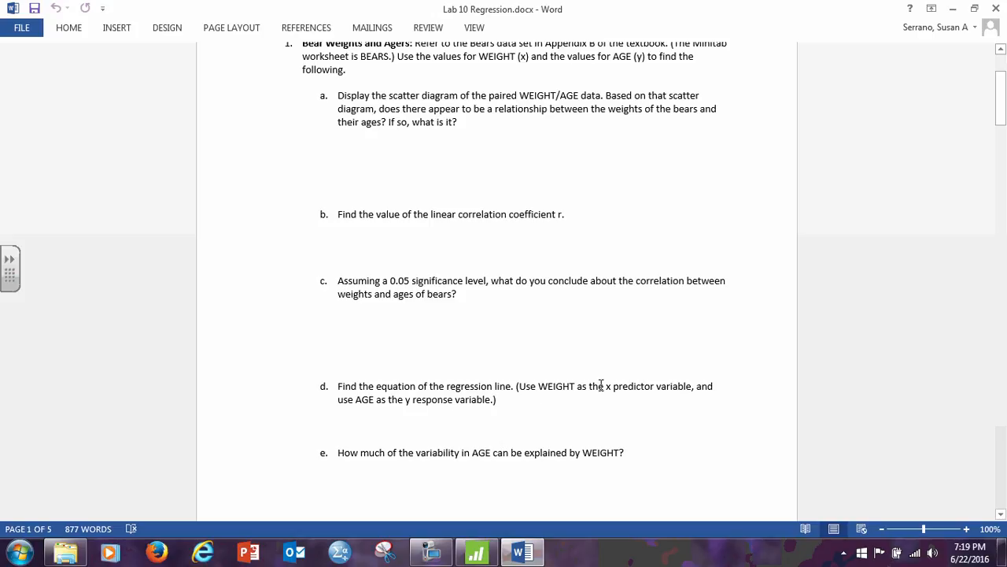
left_click(476, 553)
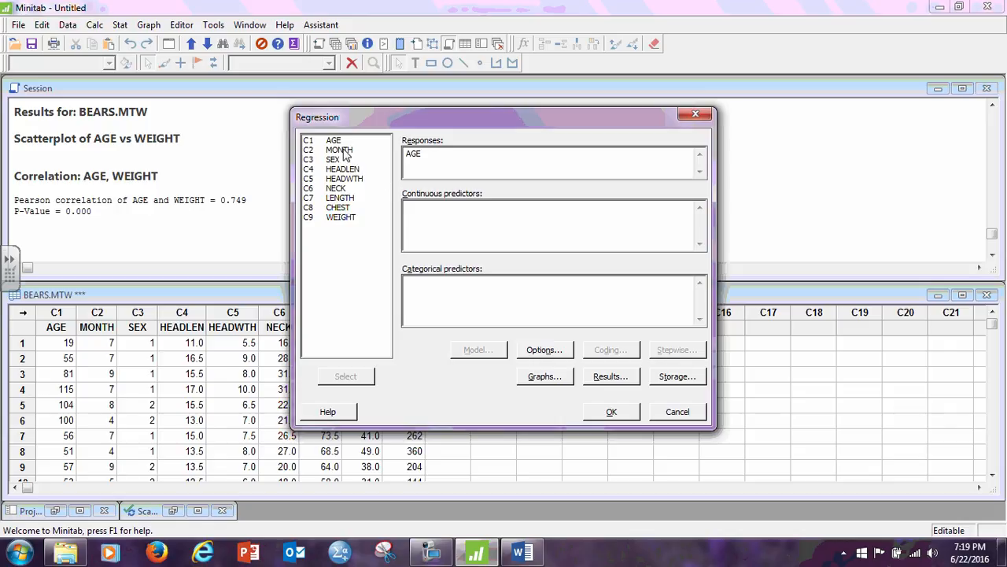
left_click(348, 218)
double_click(347, 217)
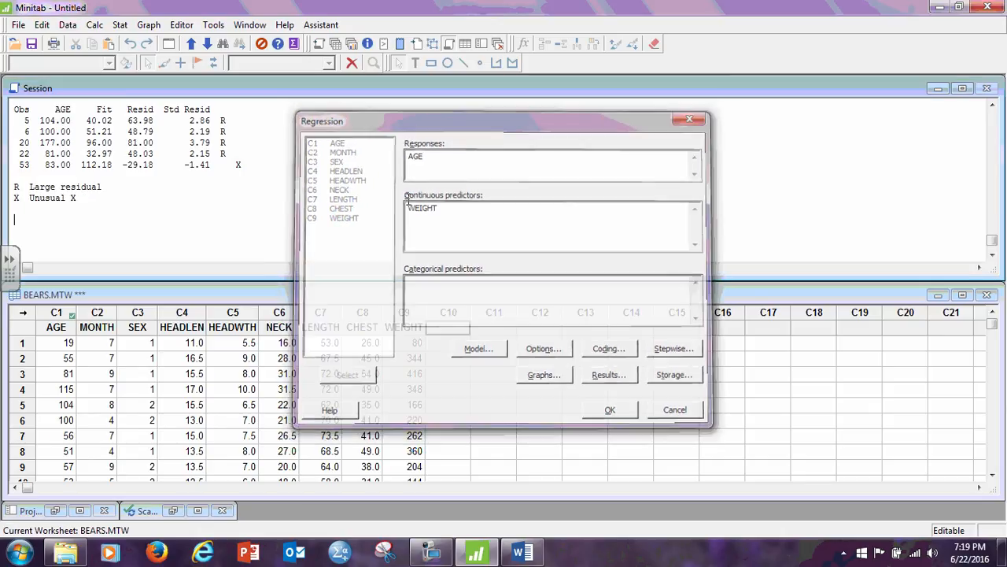
- Examine the analysis of variance, model summary, coefficients and regression equation in the AGE versus WEIGHT regression output
scroll(252, 200, "up", 4)
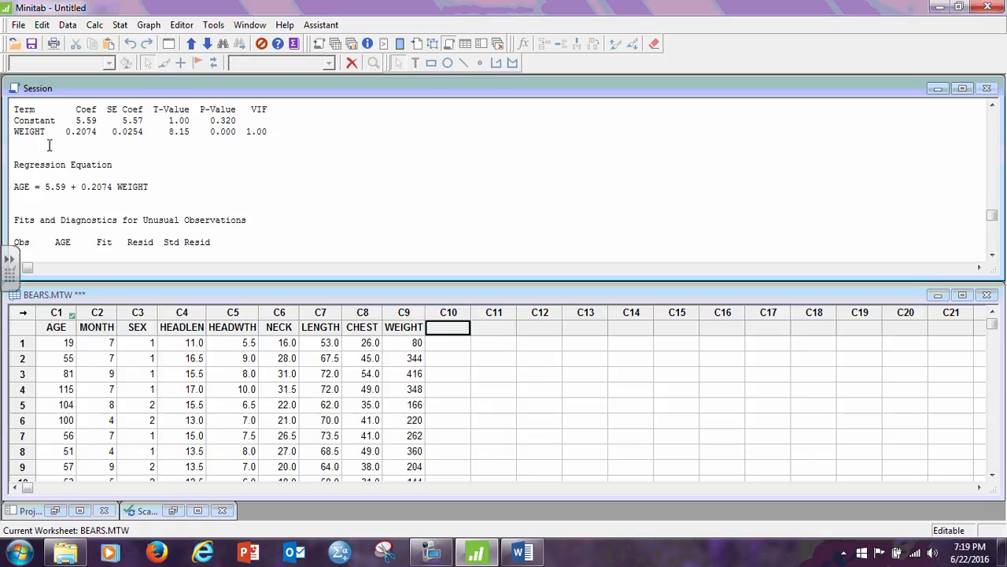
scroll(102, 173, "up", 5)
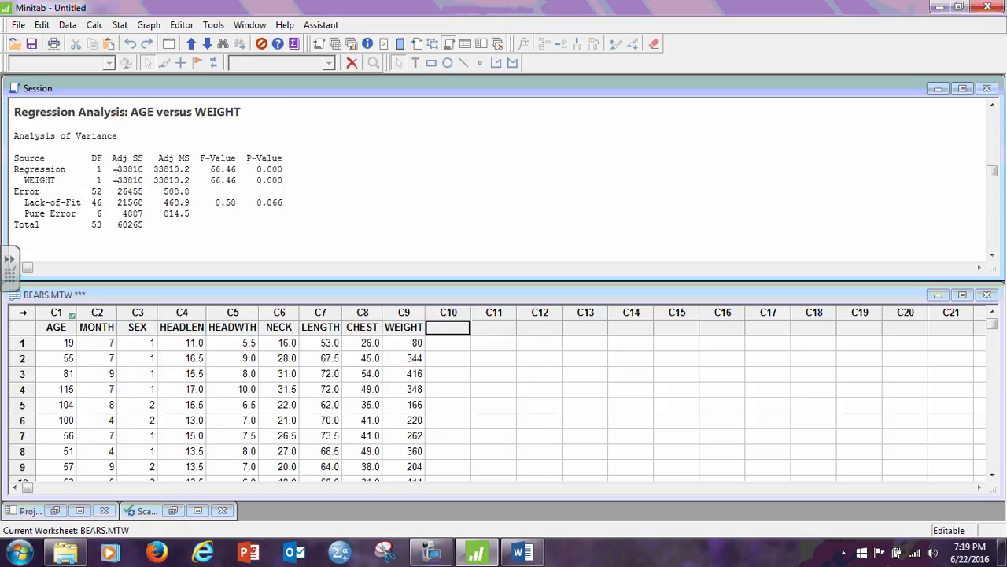
scroll(119, 152, "down", 3)
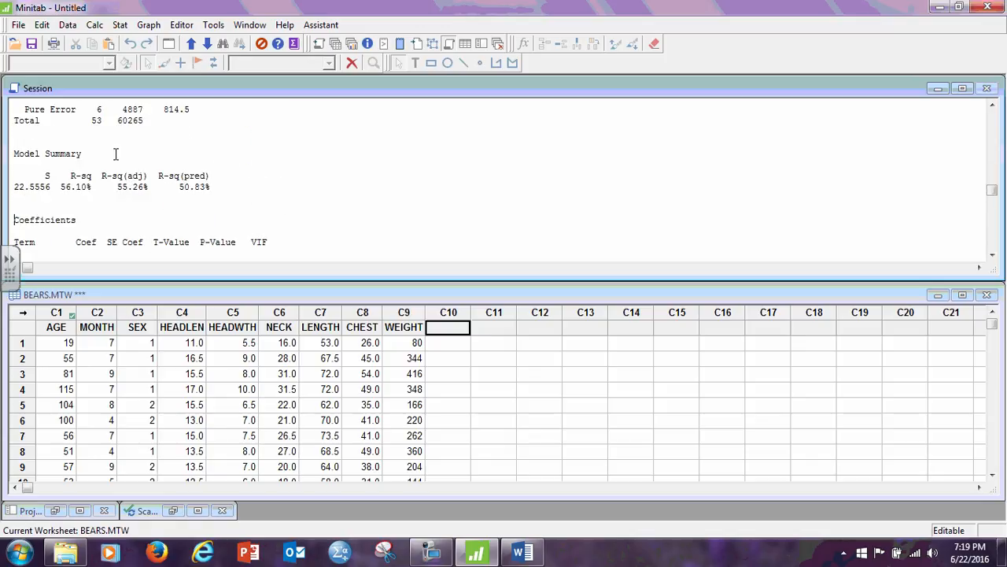
scroll(120, 153, "up", 2)
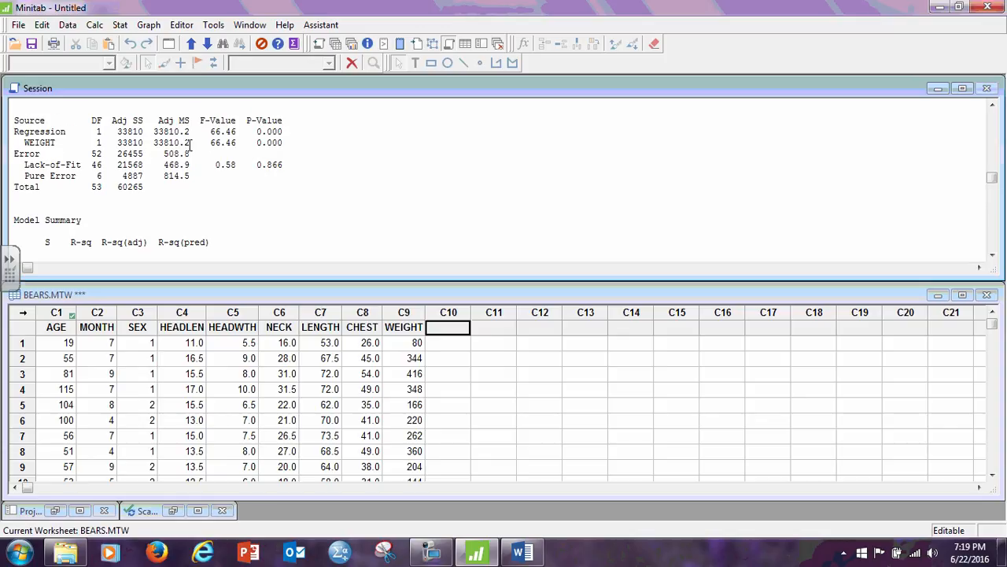
scroll(190, 144, "down", 2)
scroll(190, 145, "down", 3)
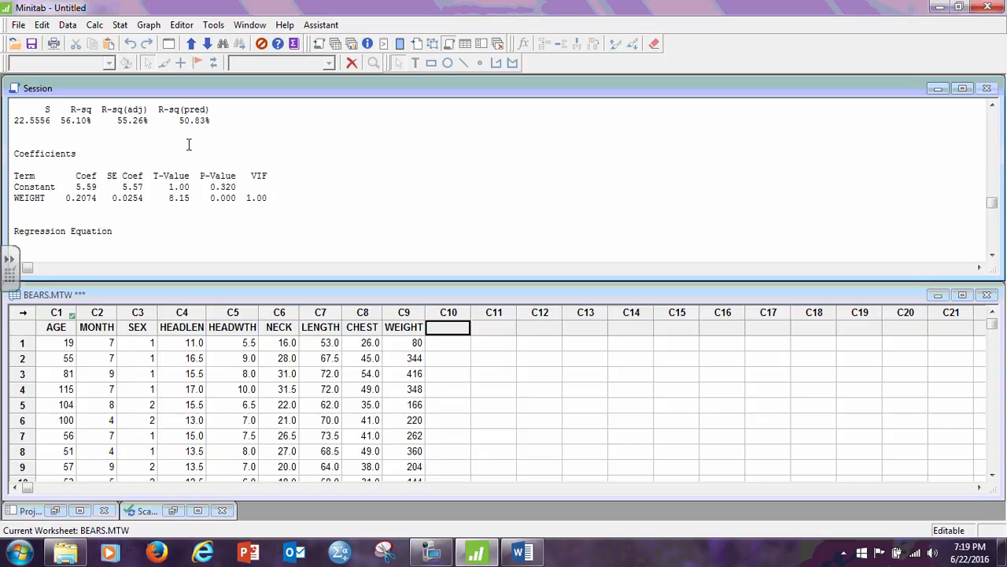
scroll(125, 184, "down", 1)
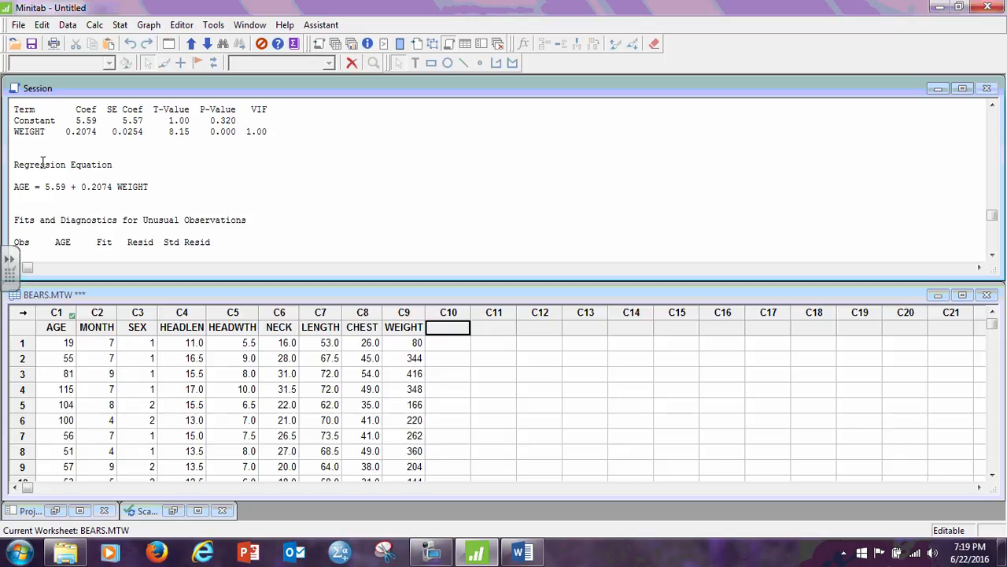
left_click_drag(102, 180, 189, 200)
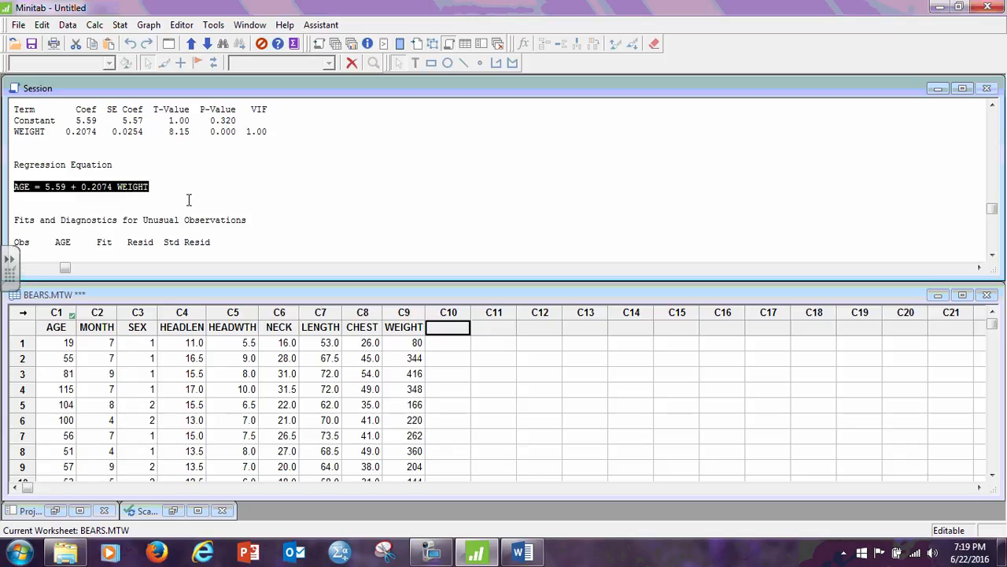
left_click(223, 191)
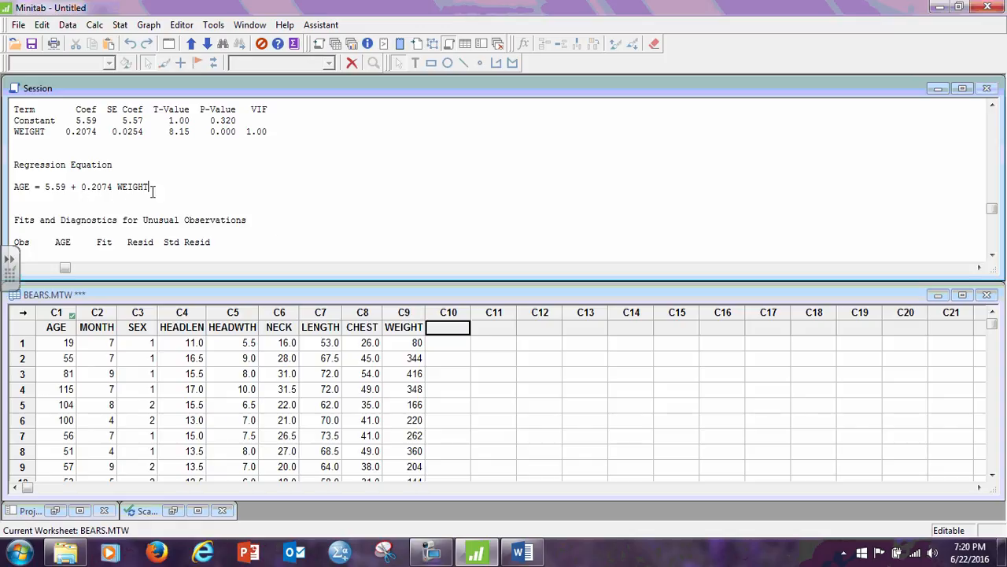
- Switch to the Word lab document, locate the answer space for question d, read question e, and return to Minitab
left_click(523, 553)
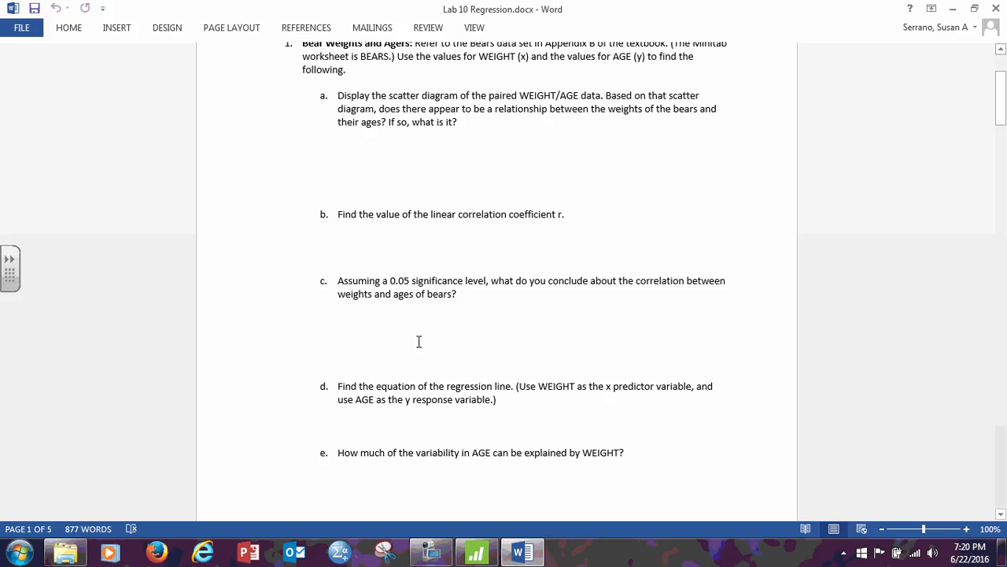
left_click(337, 423)
double_click(378, 422)
scroll(446, 400, "down", 2)
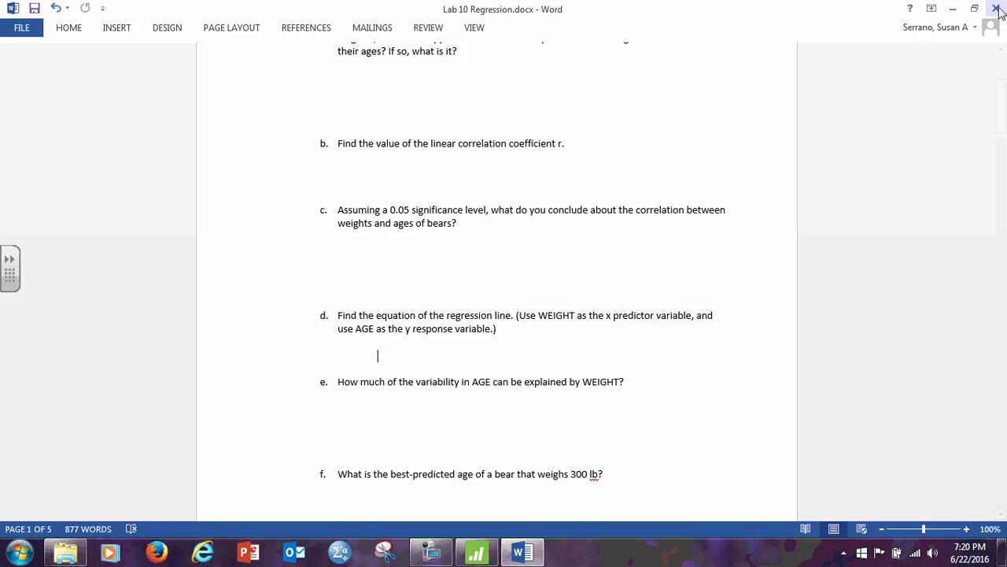
left_click(953, 9)
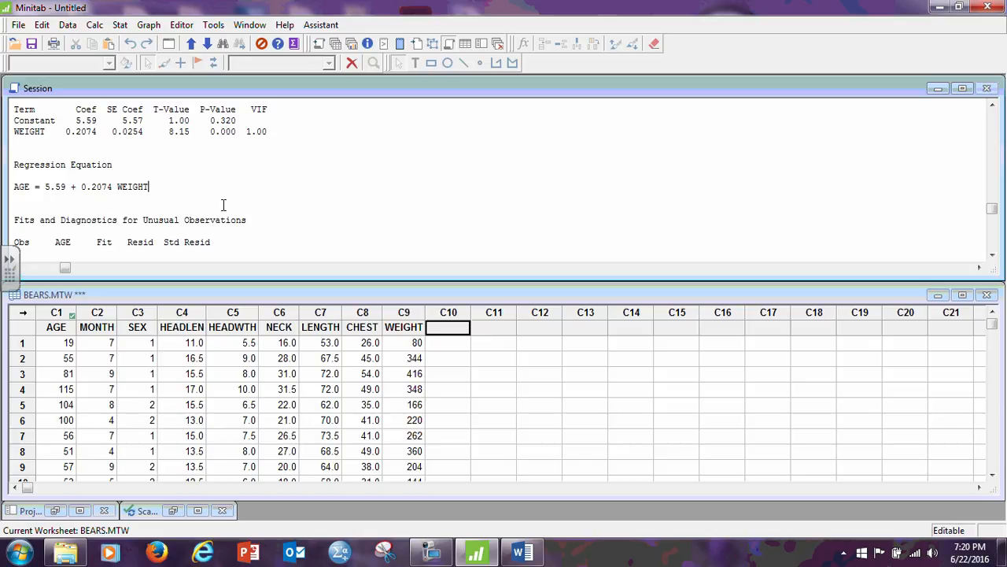
- Examine the R-sq value in the model summary for question e, along with the coefficients and regression equation
scroll(224, 202, "up", 1)
scroll(223, 204, "up", 2)
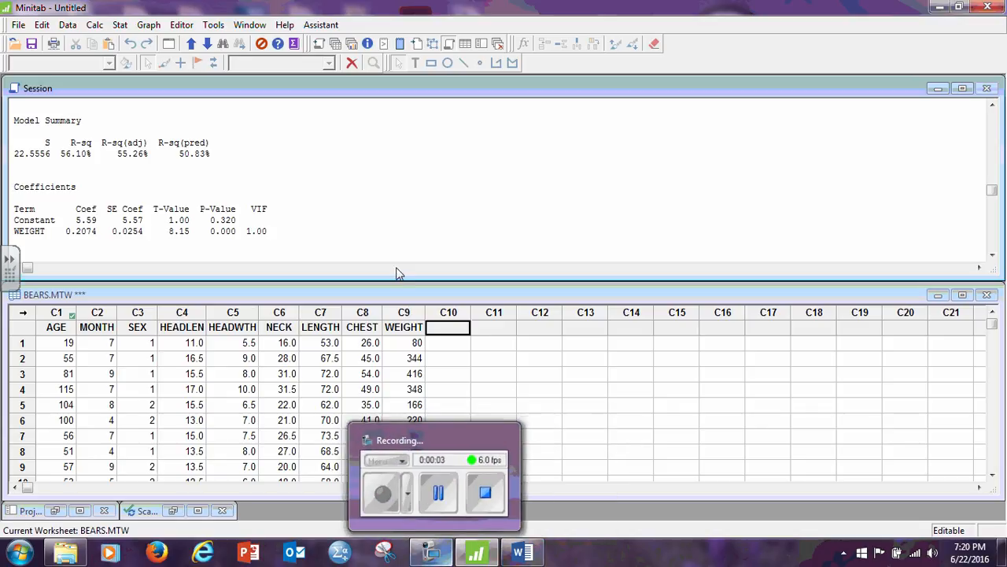
scroll(245, 187, "down", 2)
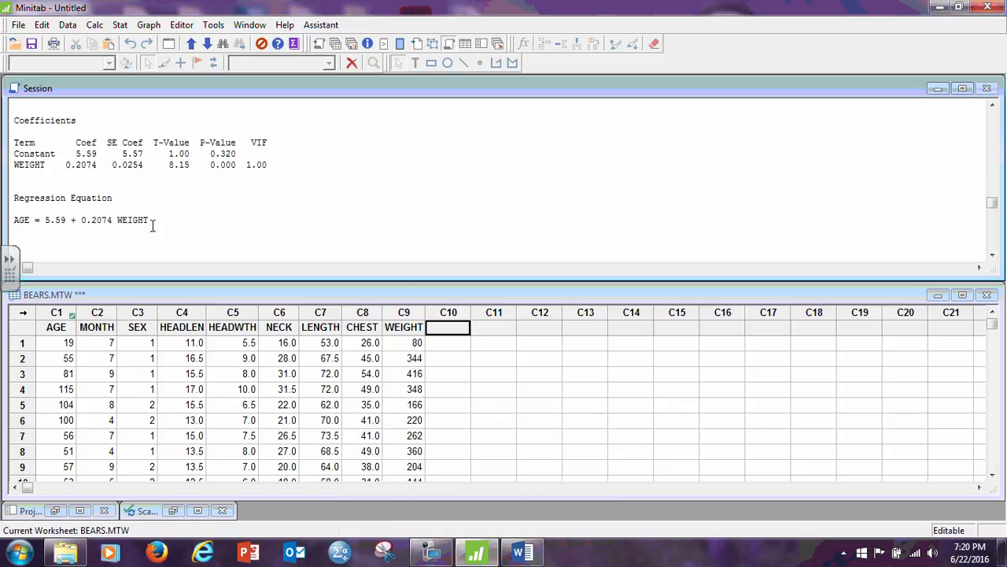
scroll(134, 229, "up", 3)
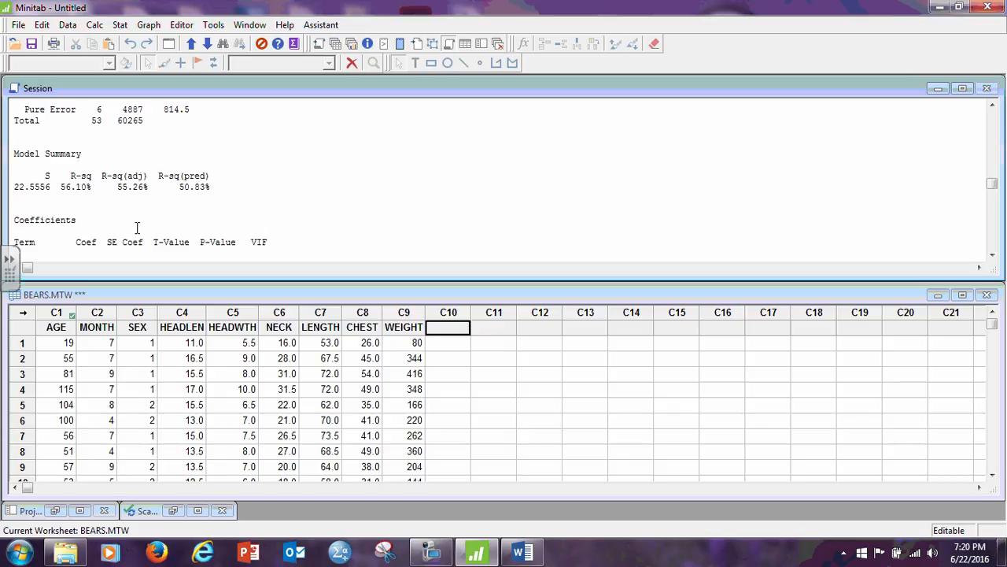
scroll(126, 221, "down", 2)
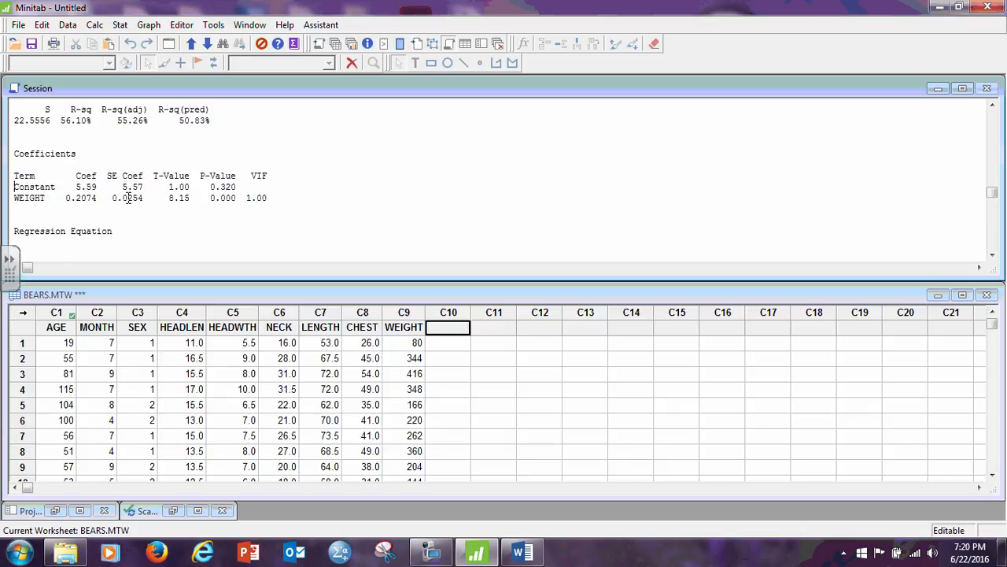
scroll(125, 200, "up", 2)
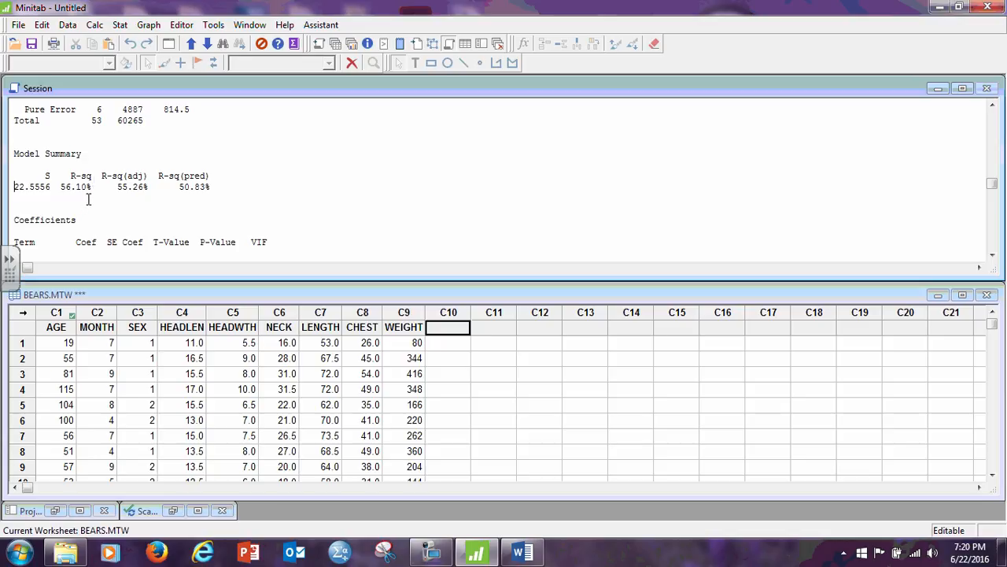
scroll(173, 222, "down", 4)
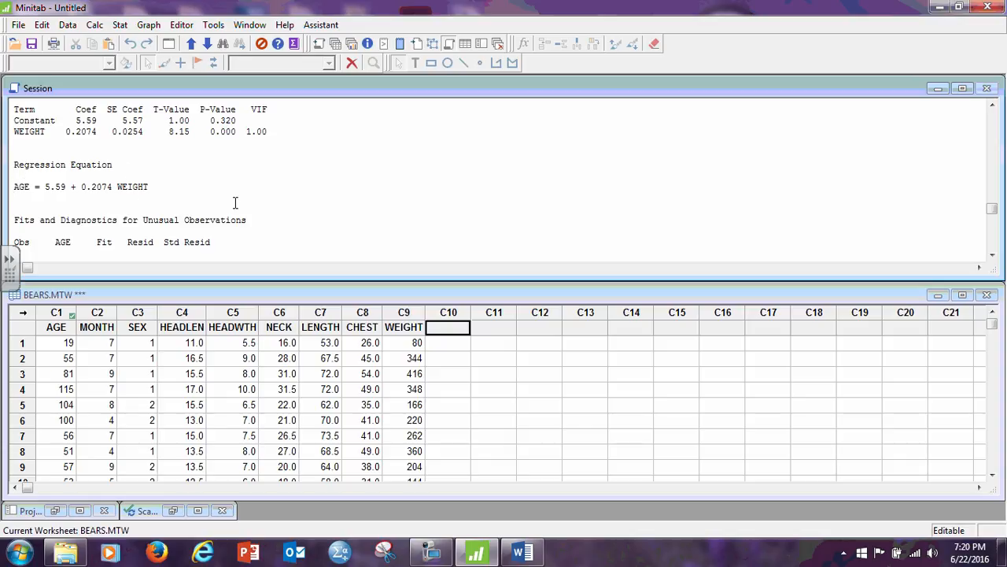
- Read questions e and f in the Word lab document, comparing the 300 lb bear prediction with the regression equation in Minitab
left_click(522, 552)
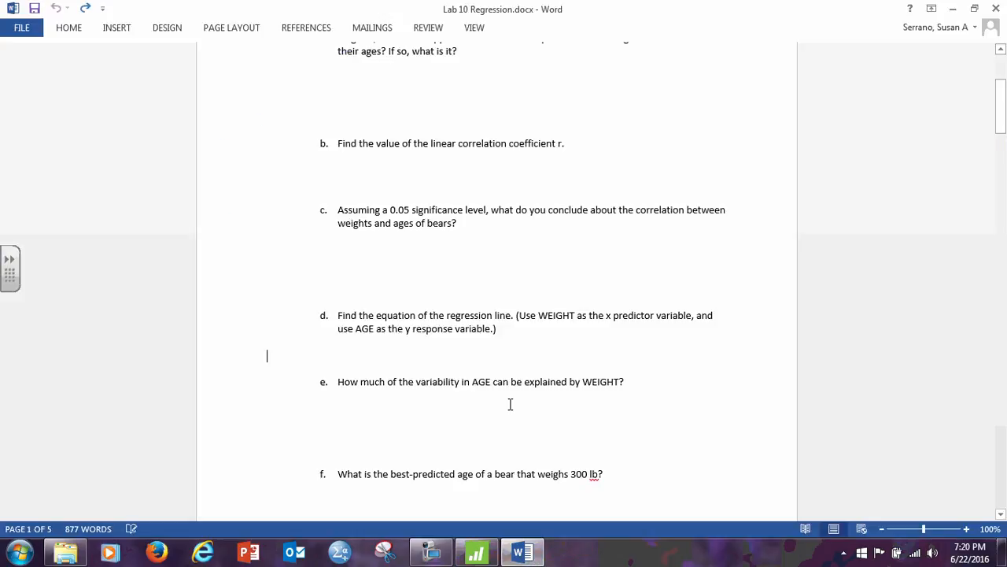
scroll(508, 415, "down", 1)
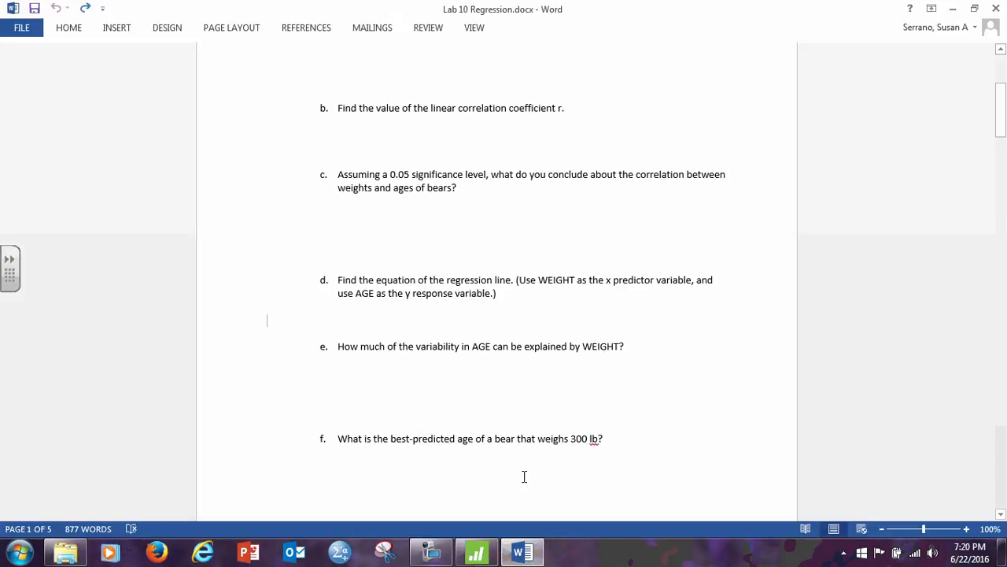
left_click(476, 552)
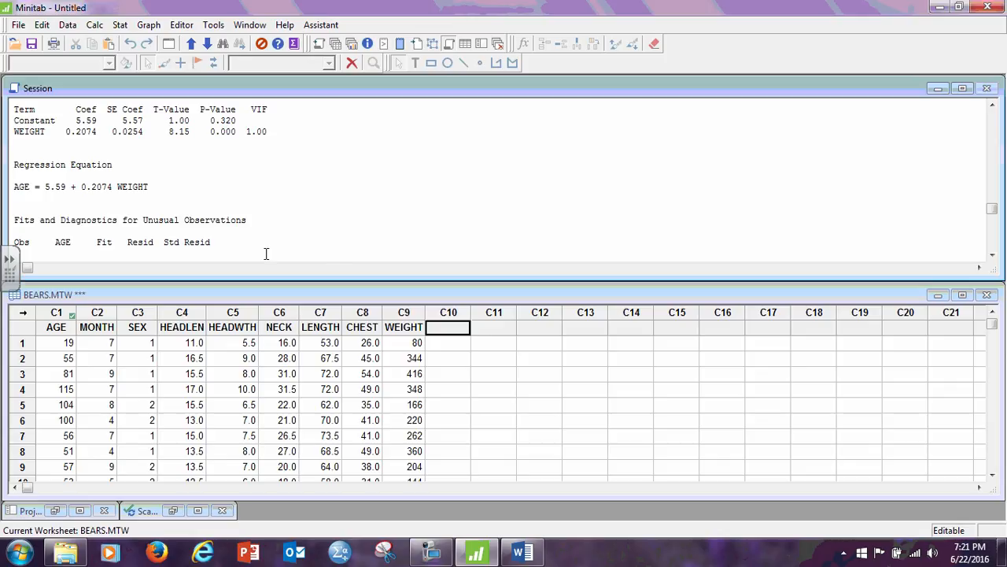
left_click(534, 555)
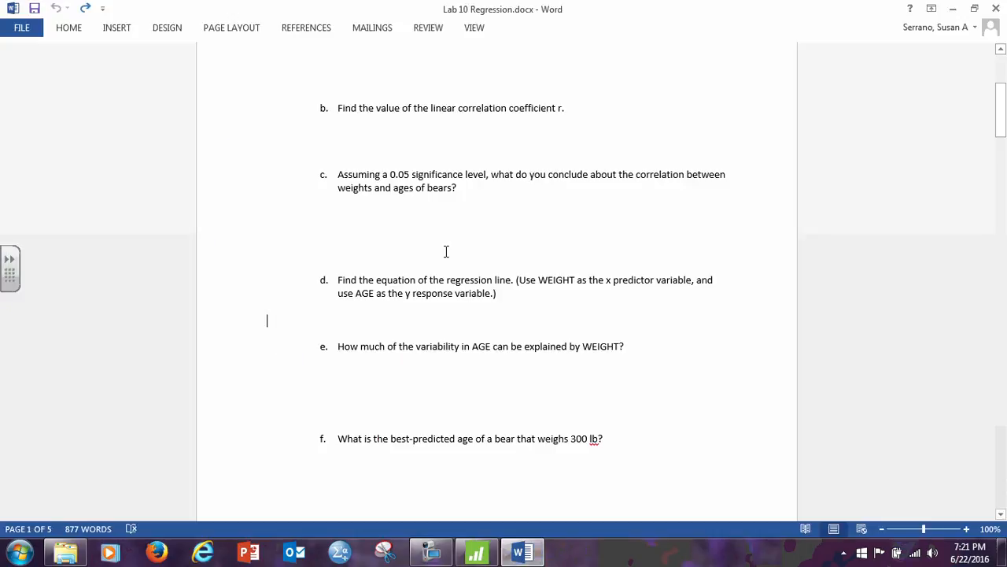
scroll(436, 215, "up", 2)
scroll(436, 215, "down", 8)
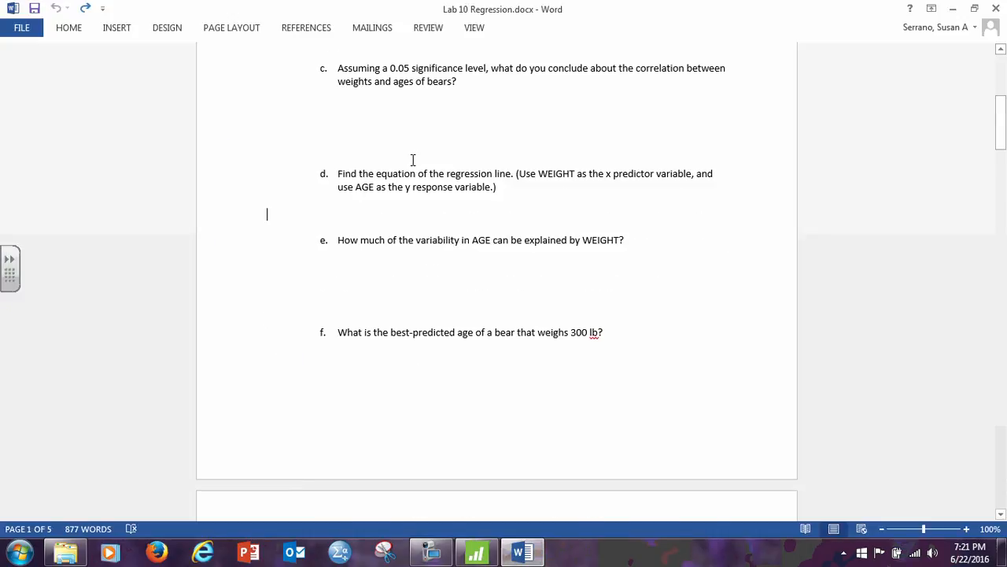
- Read question 2 of the lab document on converting the bear ages to days by multiplying each age by 30
scroll(556, 226, "down", 5)
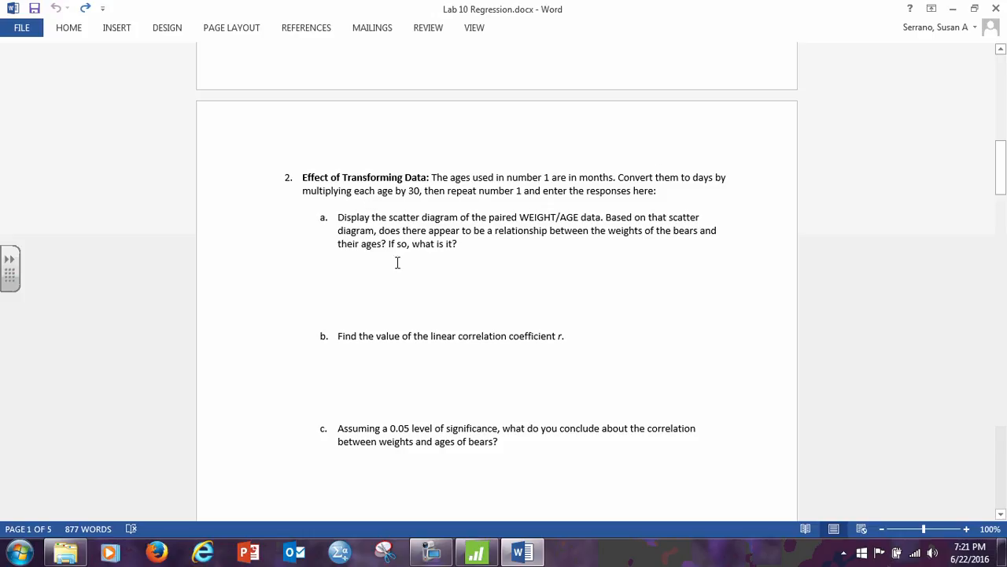
scroll(376, 272, "down", 4)
scroll(364, 275, "down", 5)
scroll(362, 276, "down", 3)
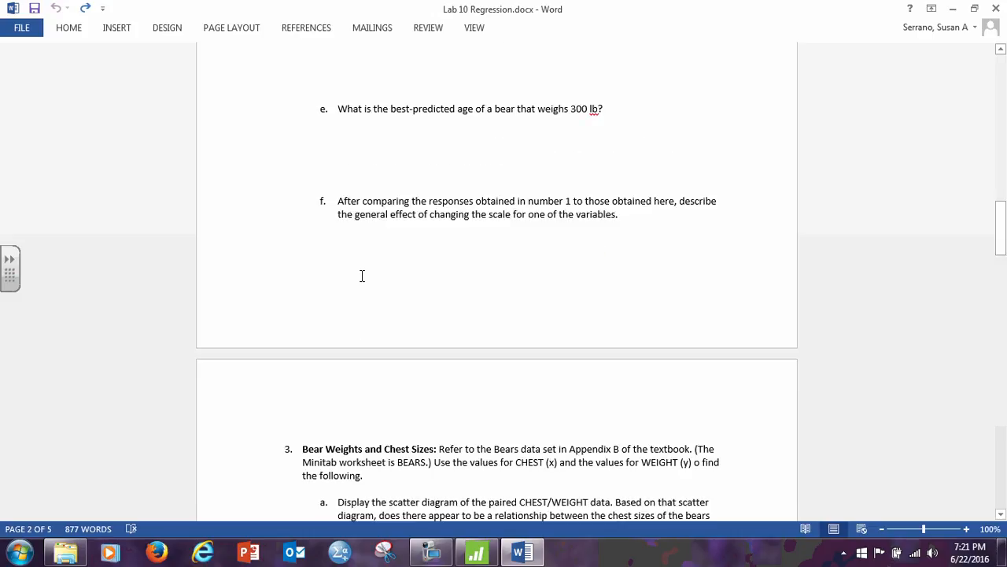
scroll(362, 275, "up", 5)
scroll(362, 276, "up", 12)
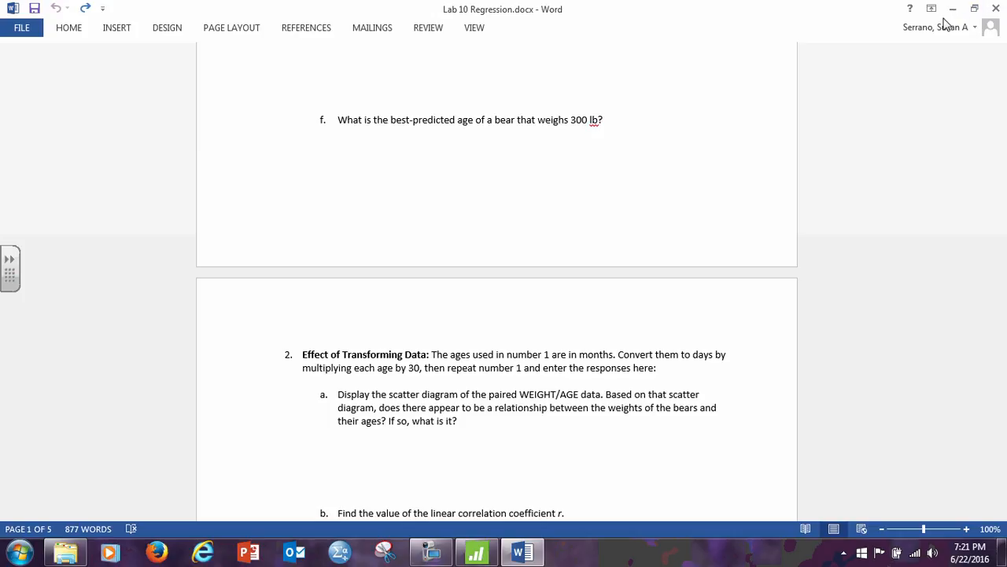
- Review the remaining lab questions on bear chest sizes, supermodel heights and weights, movie data, crickets and temperature, and blood pressure
scroll(567, 312, "down", 15)
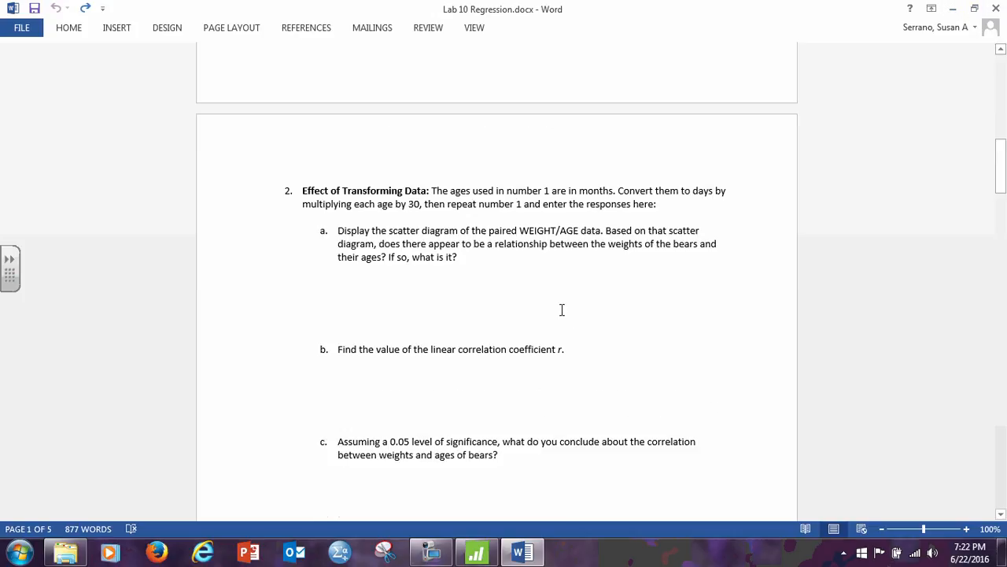
scroll(568, 310, "down", 10)
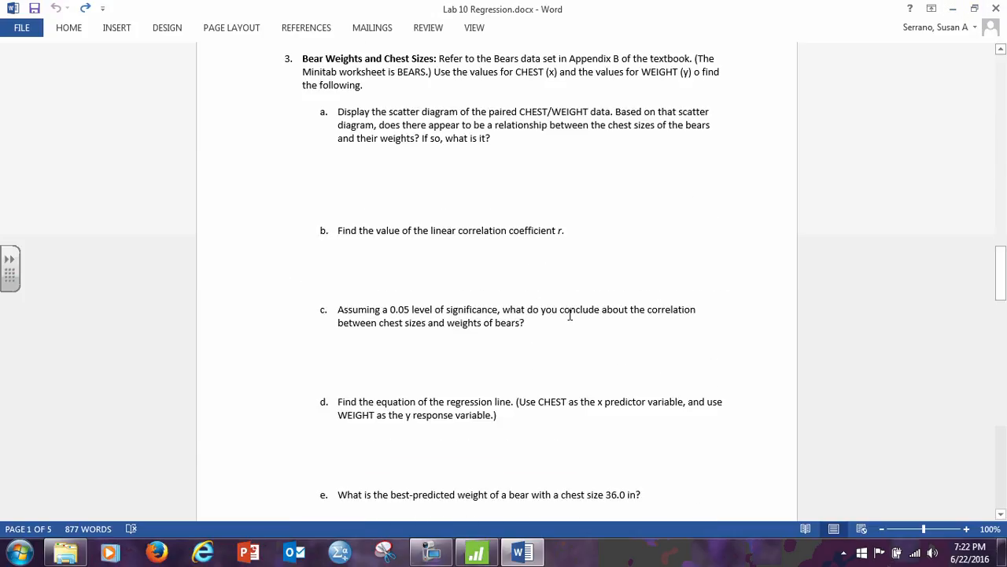
scroll(568, 317, "up", 1)
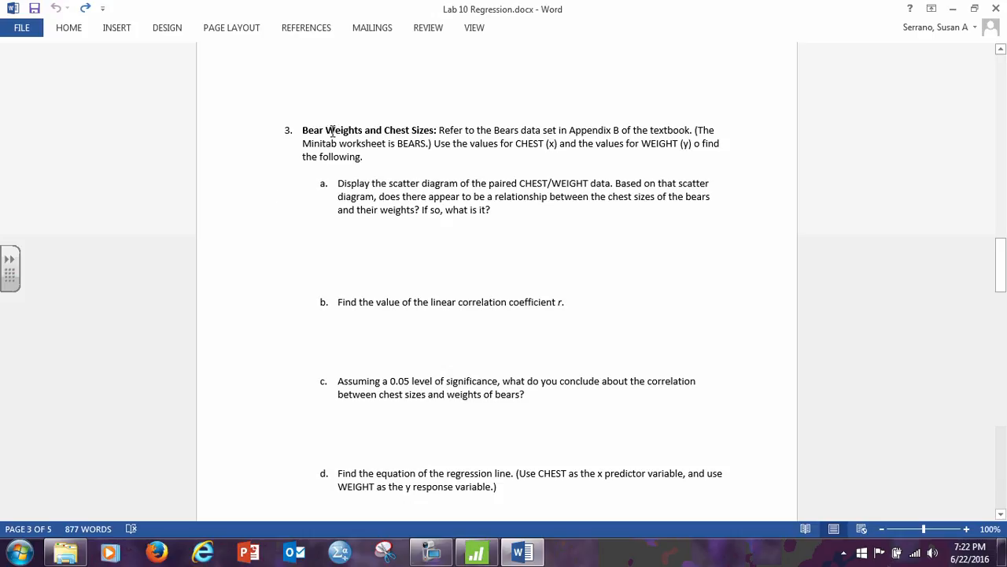
scroll(441, 228, "down", 14)
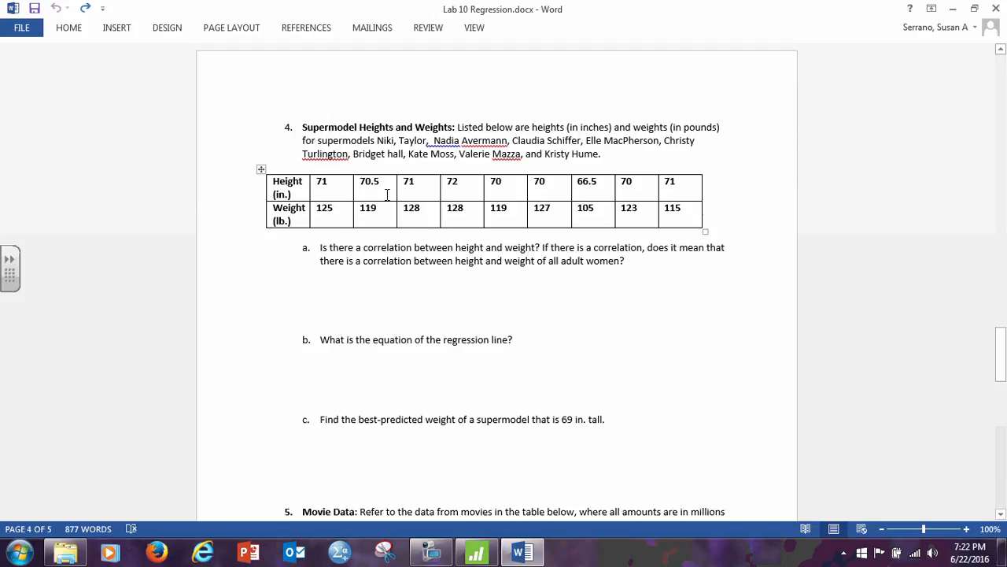
scroll(620, 392, "down", 6)
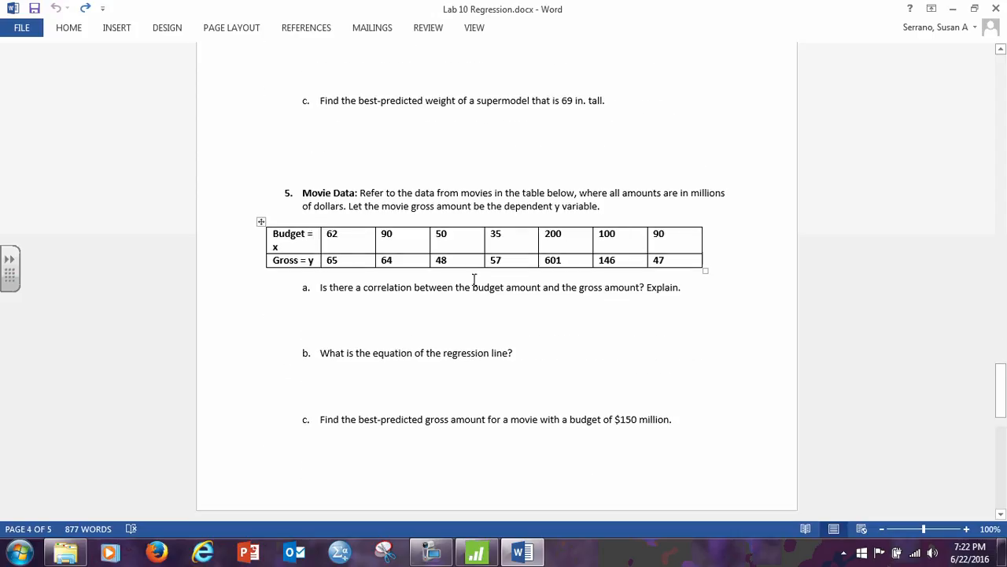
scroll(499, 291, "down", 1)
scroll(500, 292, "down", 9)
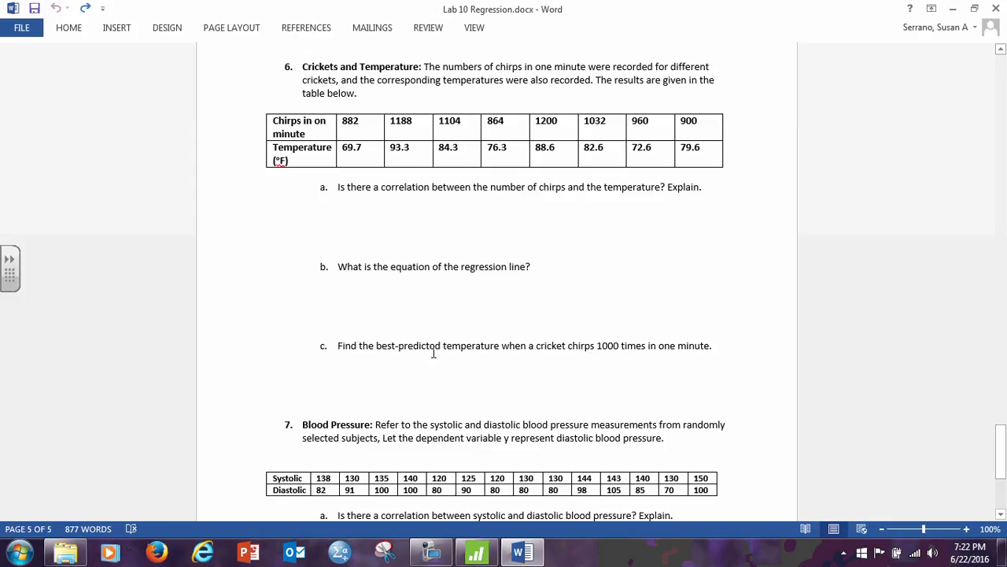
scroll(418, 288, "down", 5)
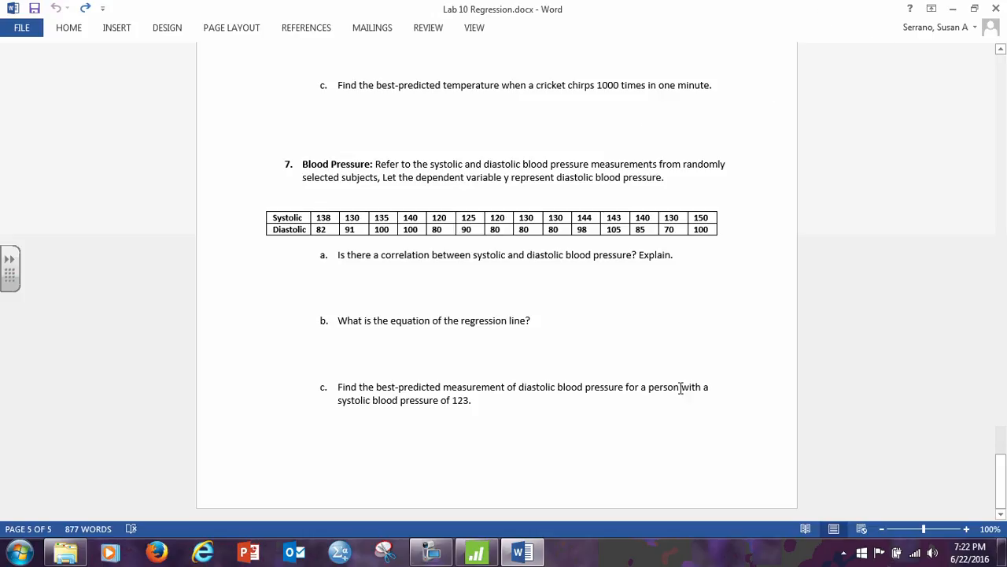
mouse_move(432, 553)
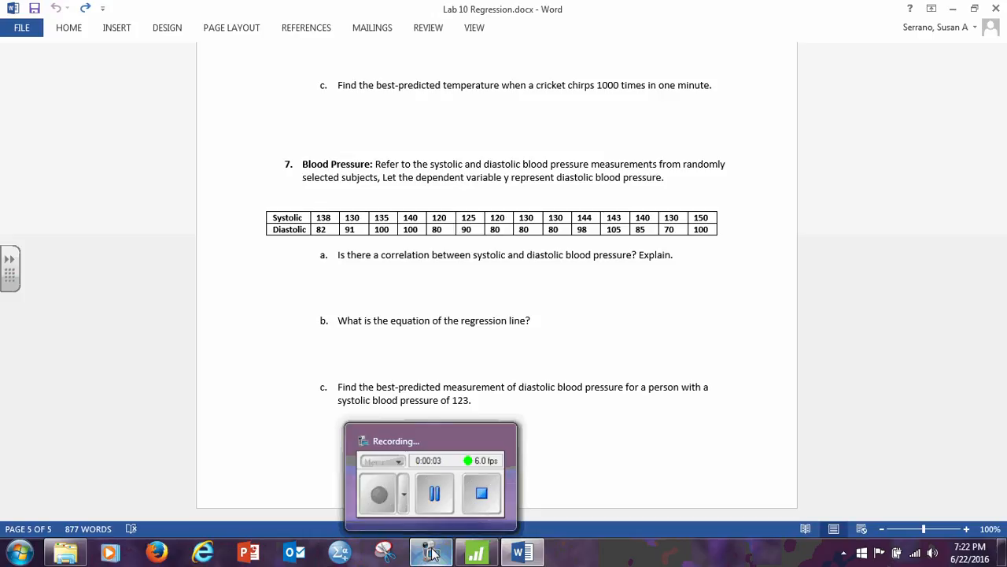
left_click(433, 554)
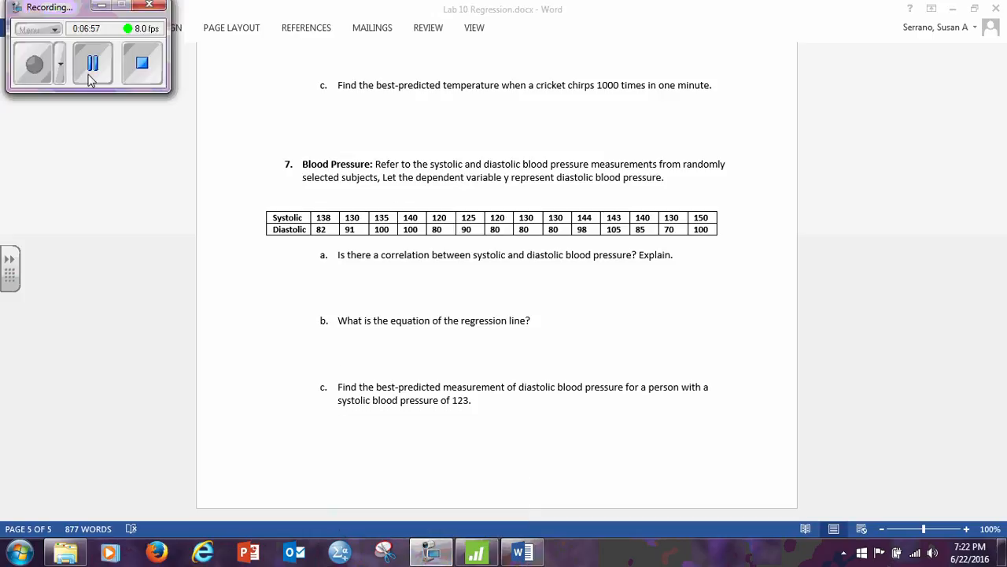